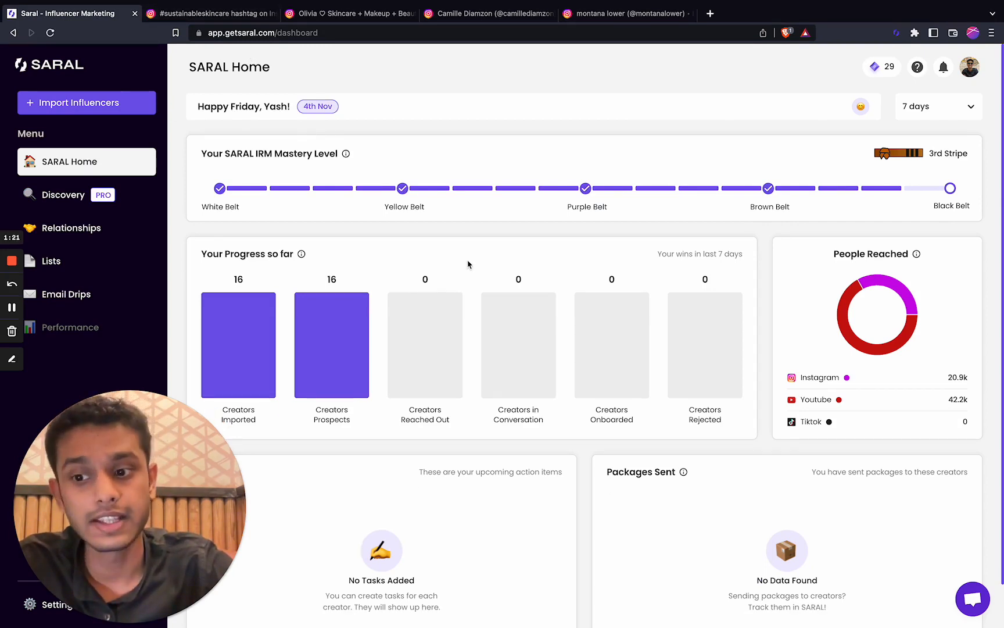
Step: Open the creator Discovery page and switch to Instagram to browse the #sustainableskincare hashtag posts
click(80, 196)
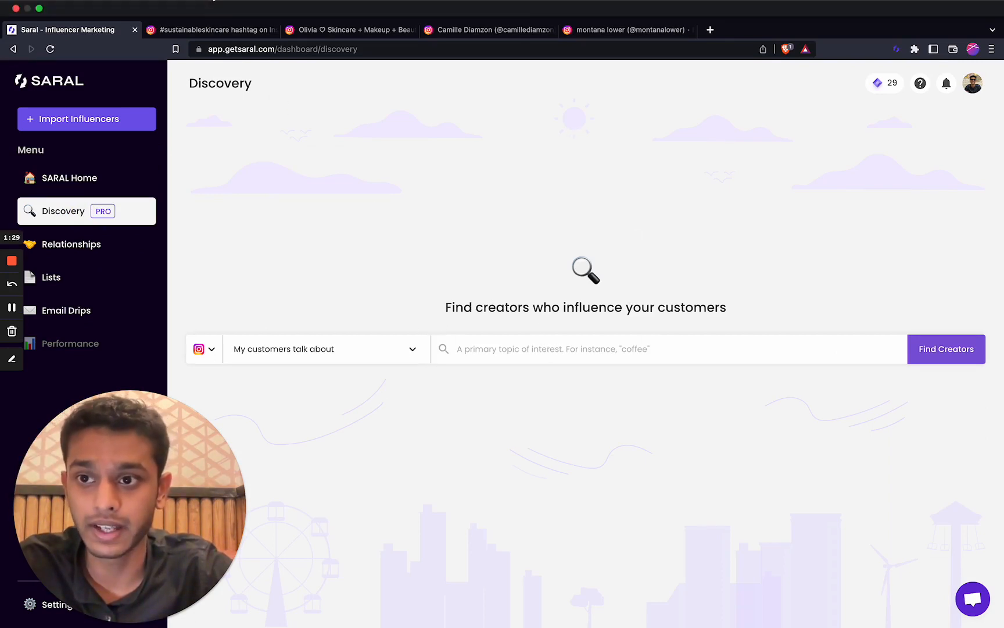
click(218, 28)
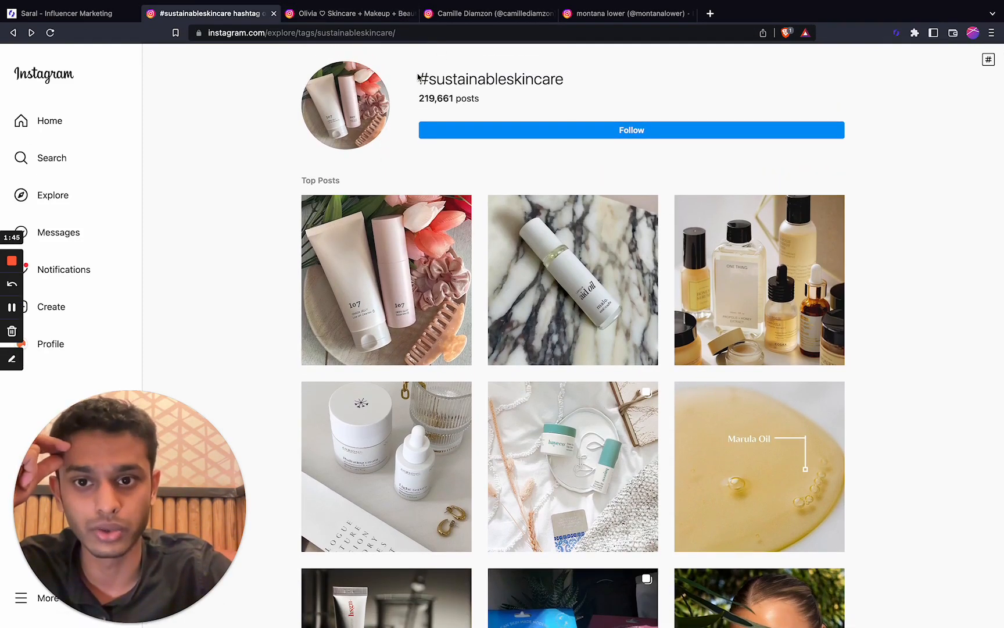
drag(418, 80, 613, 78)
scroll(591, 158, down, 6)
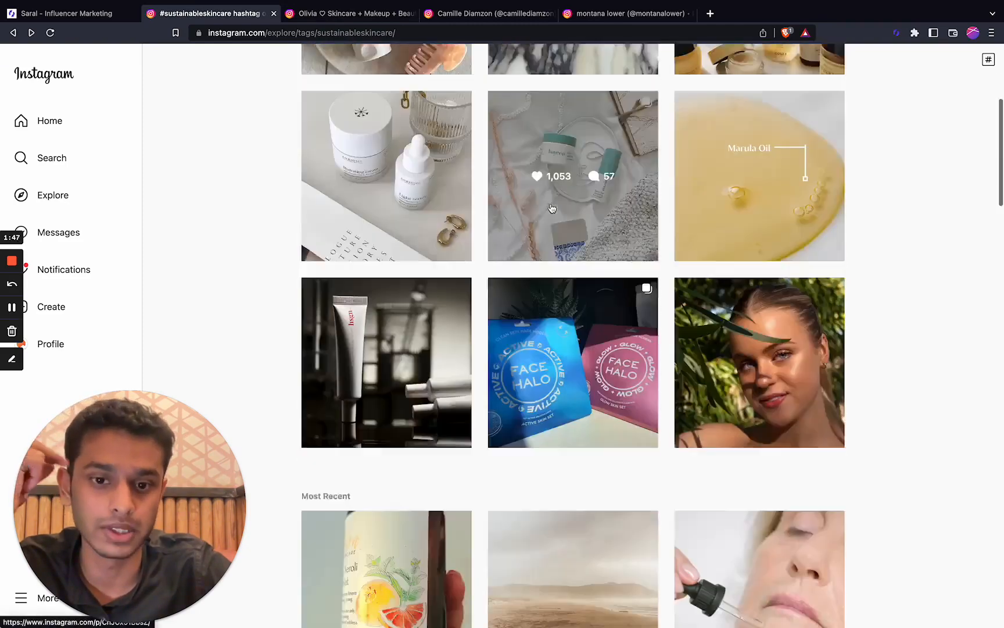
scroll(592, 158, up, 6)
Step: Look through the three open Instagram creator profiles and return to the pixelhearts profile
click(330, 31)
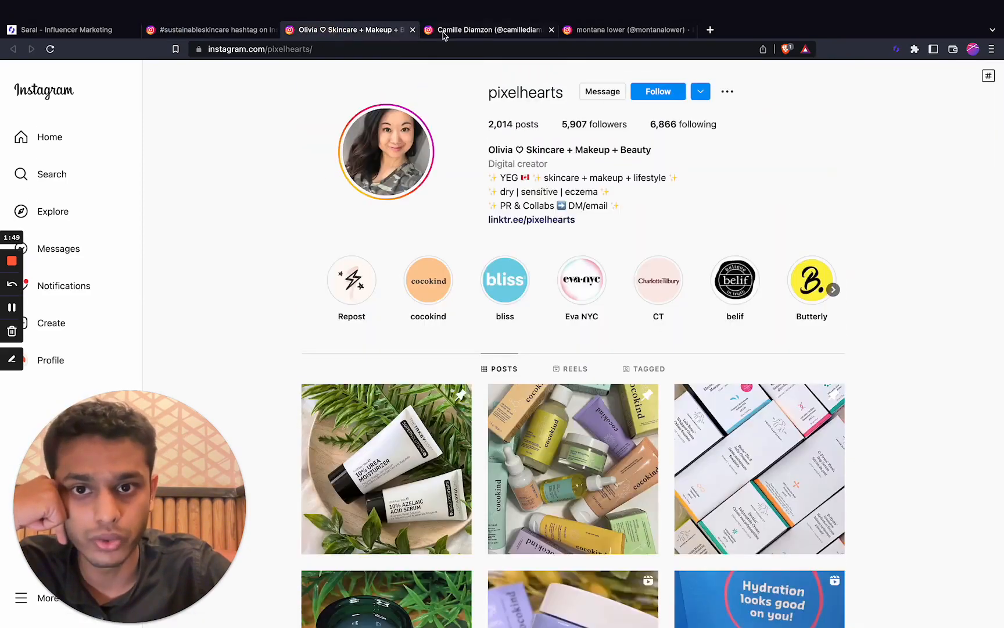
click(444, 33)
click(630, 33)
click(348, 30)
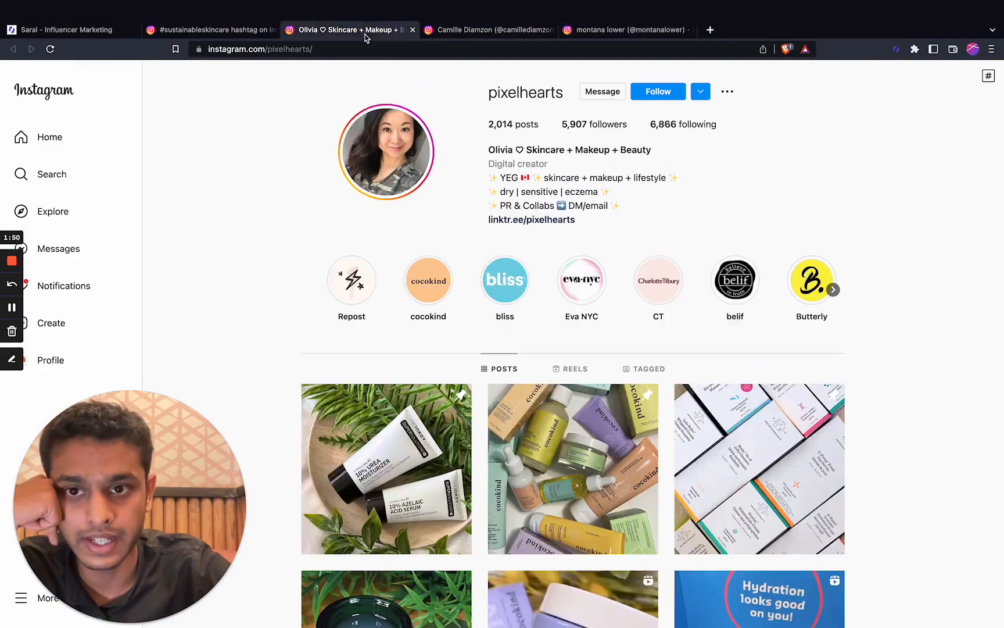
Step: Load the SARAL extension's metrics for the pixelhearts profile and review the creator's posts
click(896, 33)
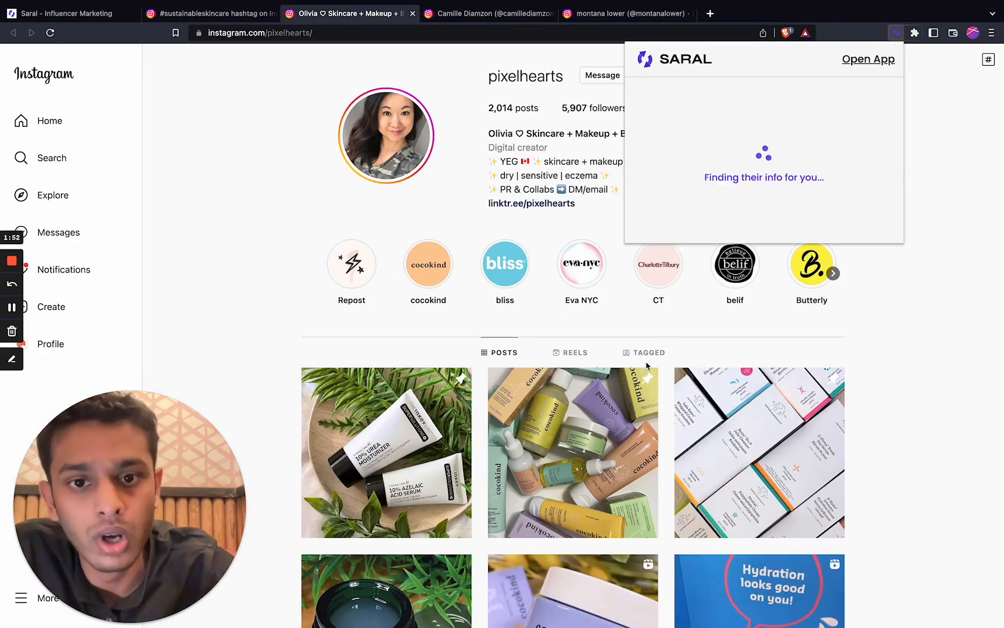
scroll(647, 365, down, 5)
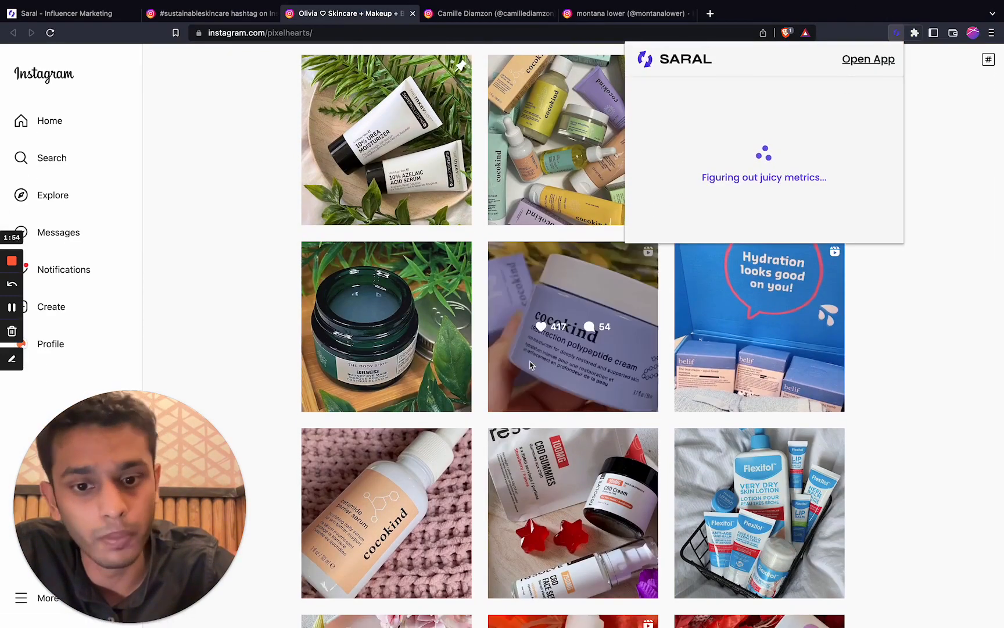
scroll(589, 365, down, 6)
scroll(530, 365, down, 5)
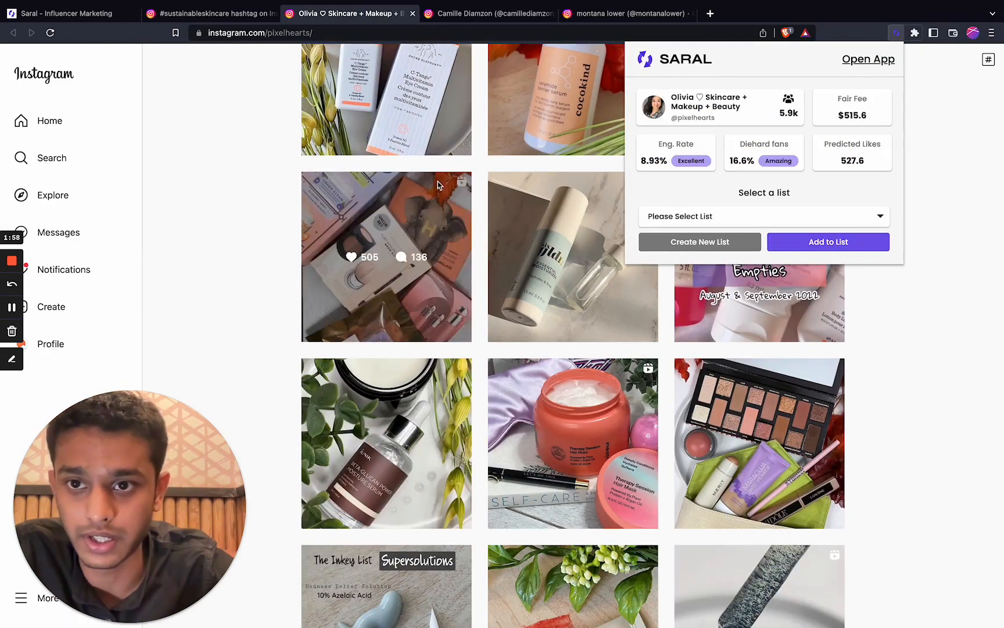
scroll(474, 289, up, 2)
scroll(475, 289, up, 10)
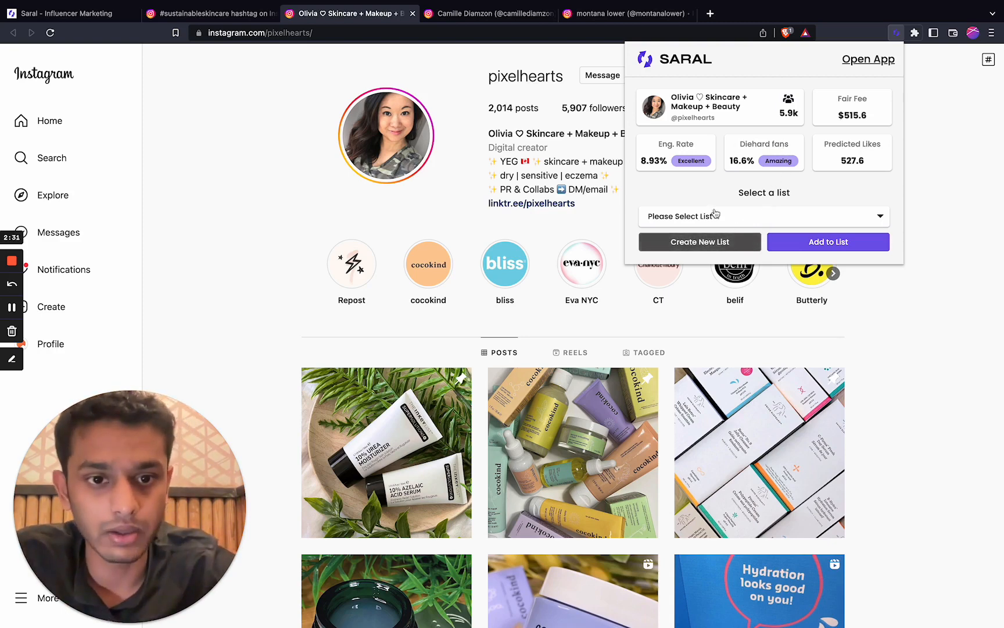
Step: Create a new influencer list named "Skincare brand list" in the SARAL extension
click(694, 250)
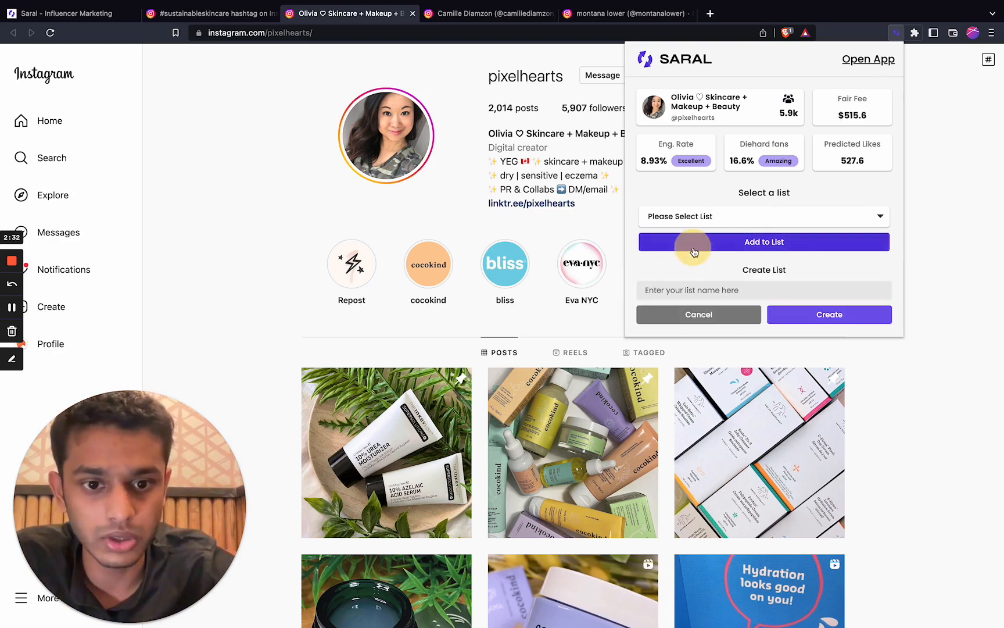
click(711, 289)
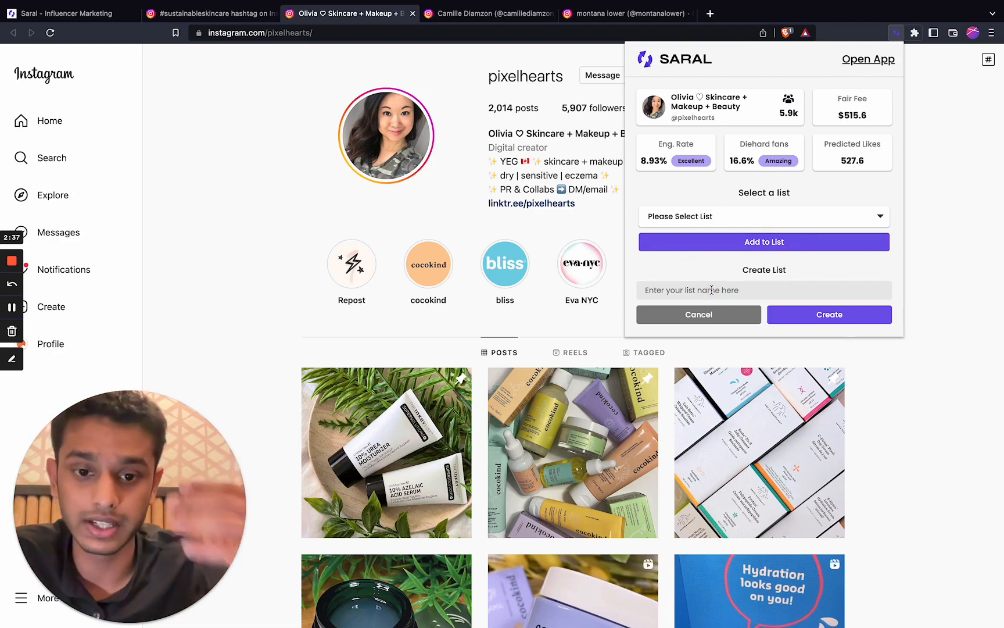
text(Skincare brand list)
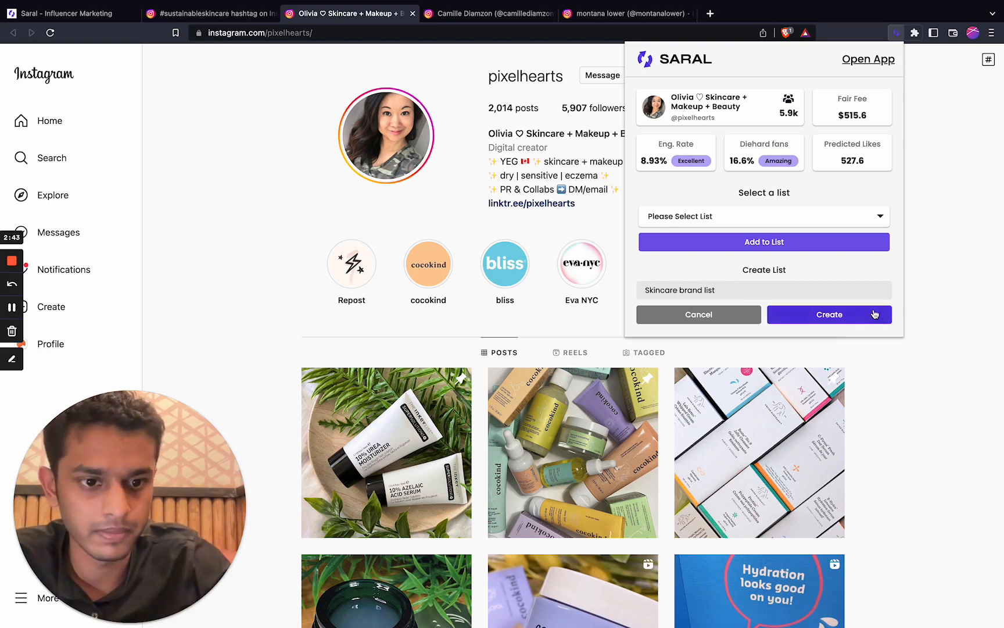
click(869, 312)
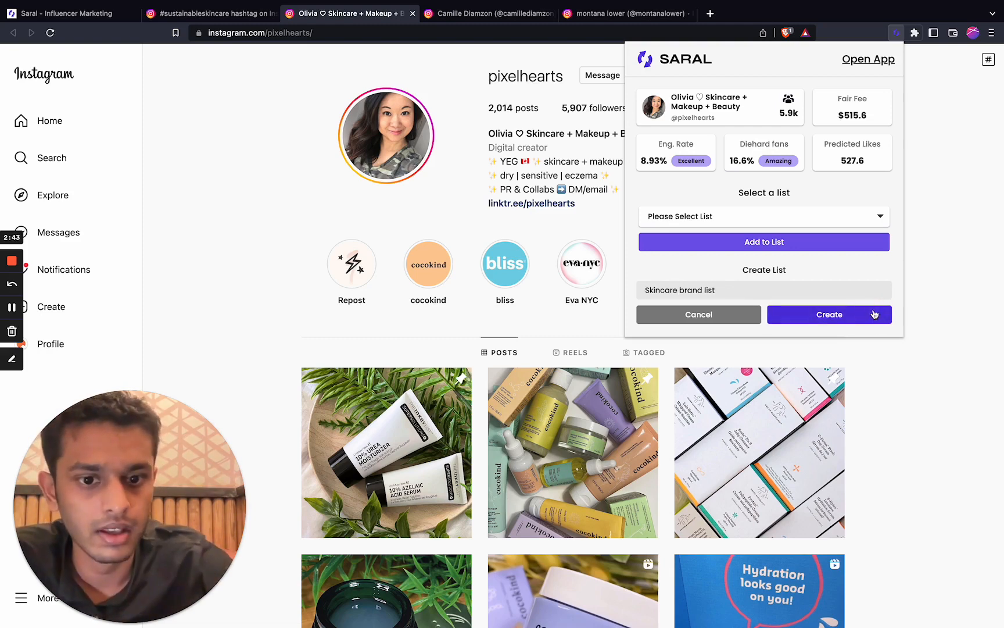
Step: Add the pixelhearts creator to the "Skincare brand list"
click(784, 216)
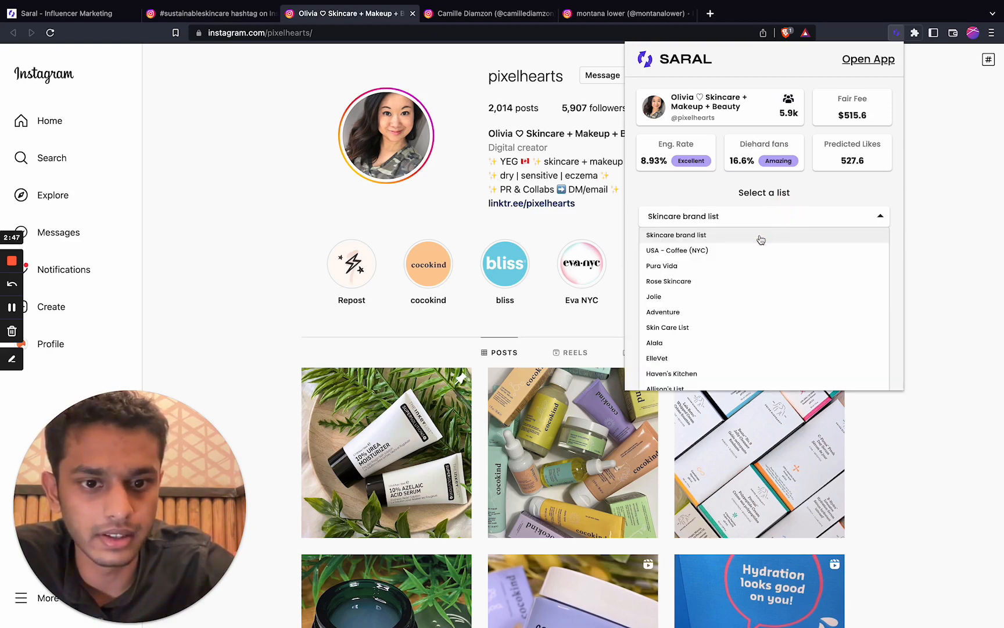
click(766, 235)
click(814, 238)
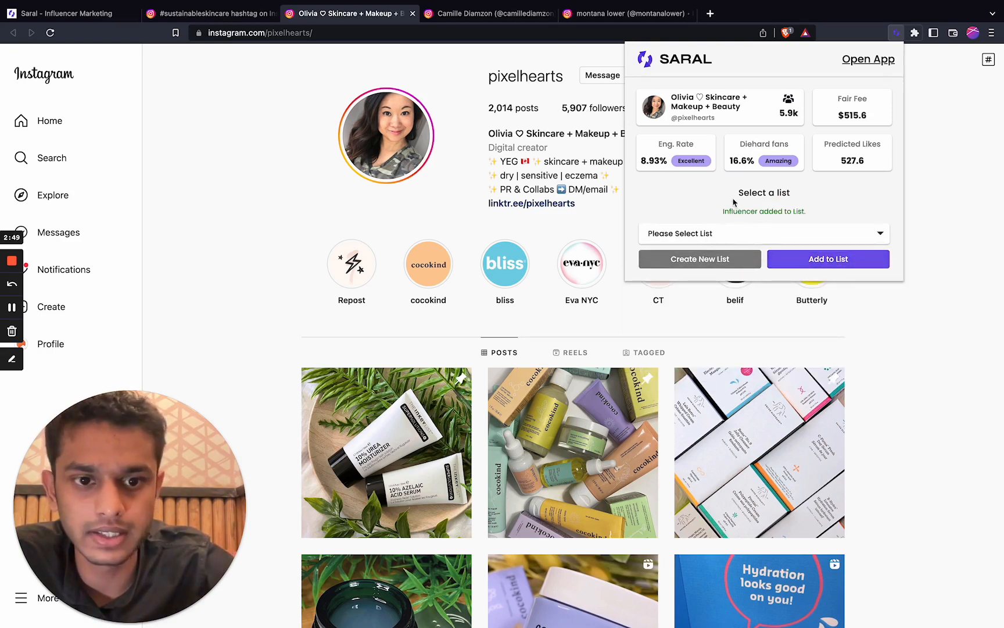
click(459, 15)
scroll(635, 300, down, 5)
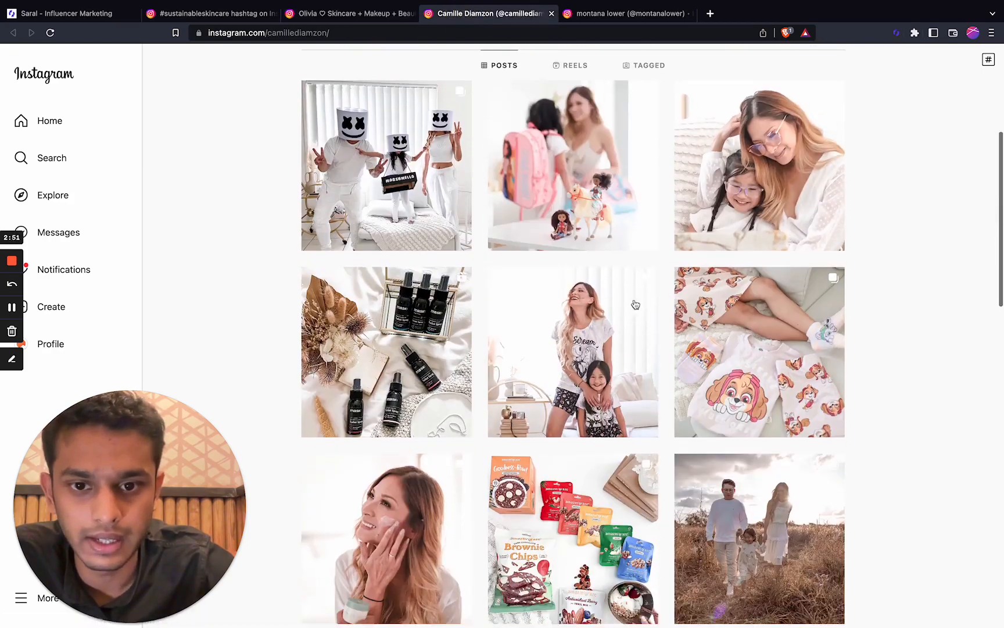
scroll(915, 49, up, 5)
click(897, 32)
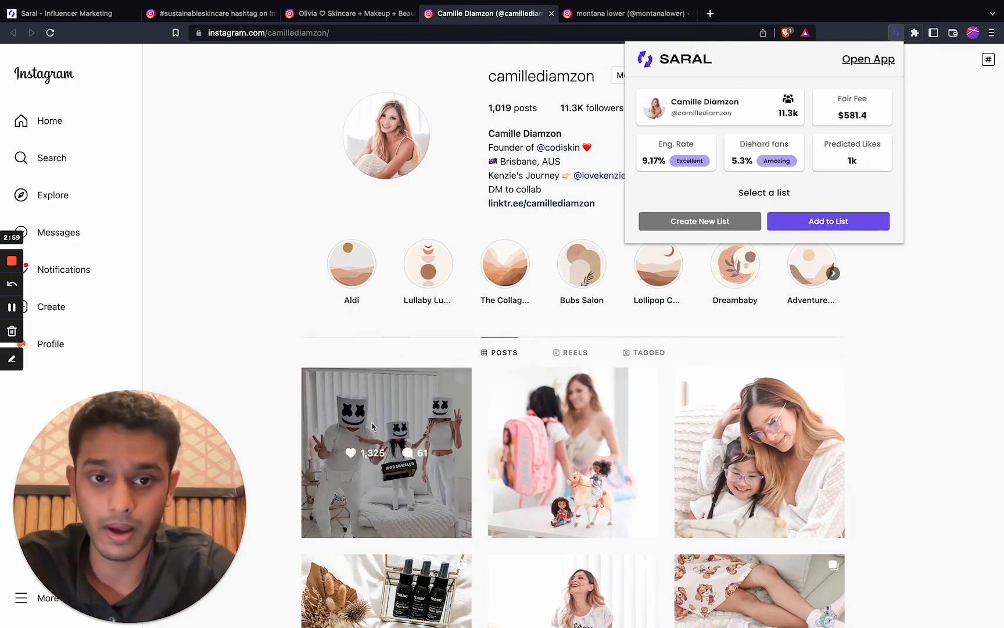
click(758, 217)
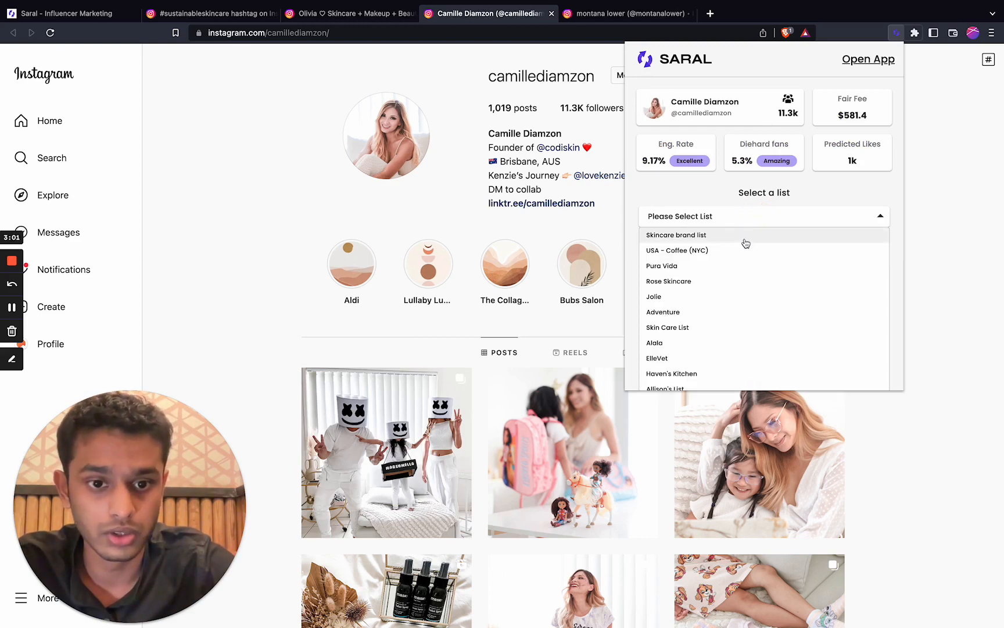
click(746, 238)
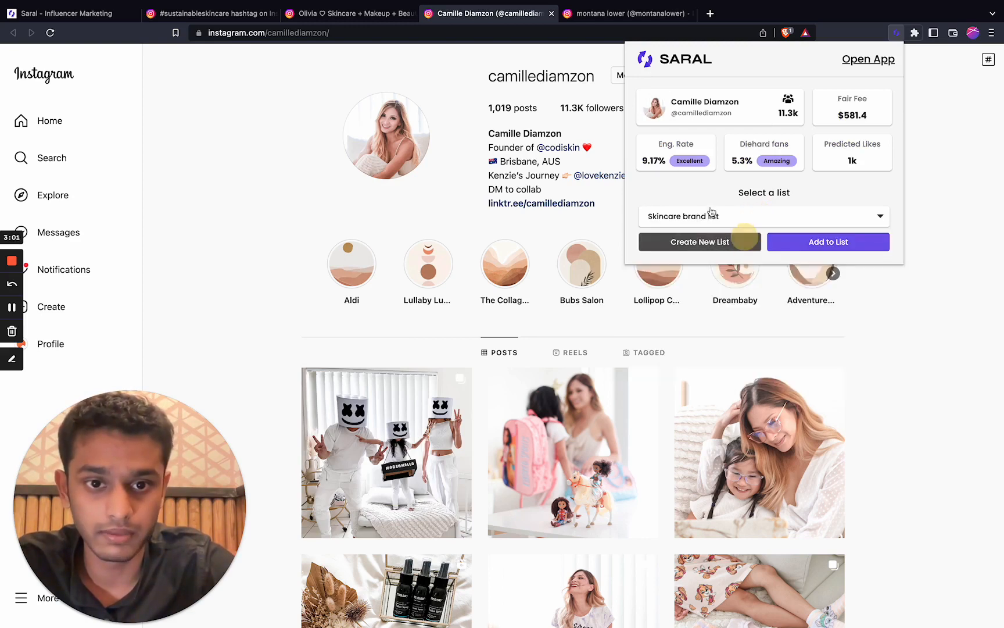
click(830, 240)
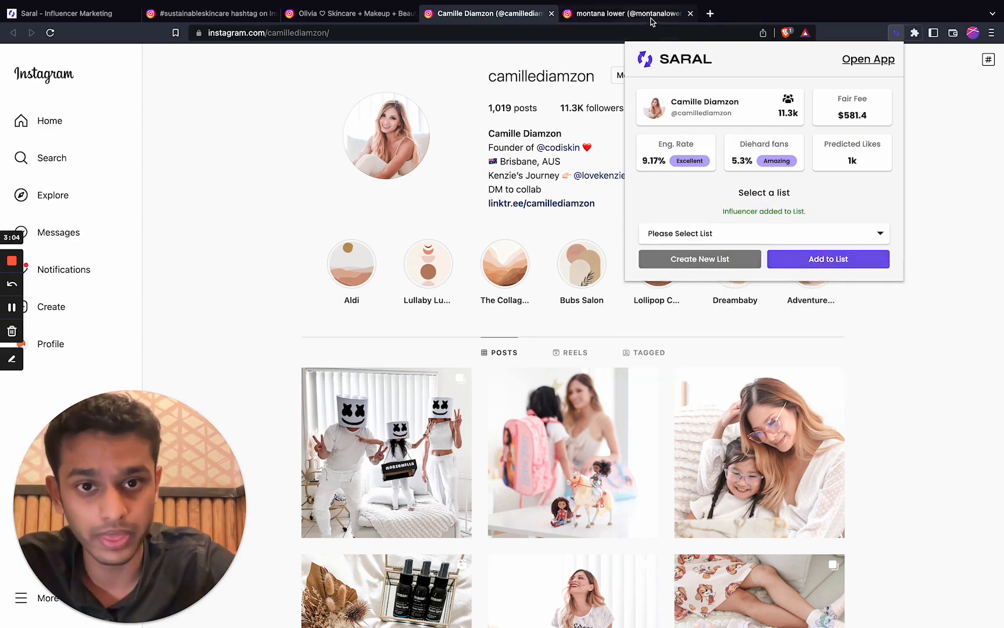
click(651, 21)
click(897, 33)
scroll(548, 253, down, 1)
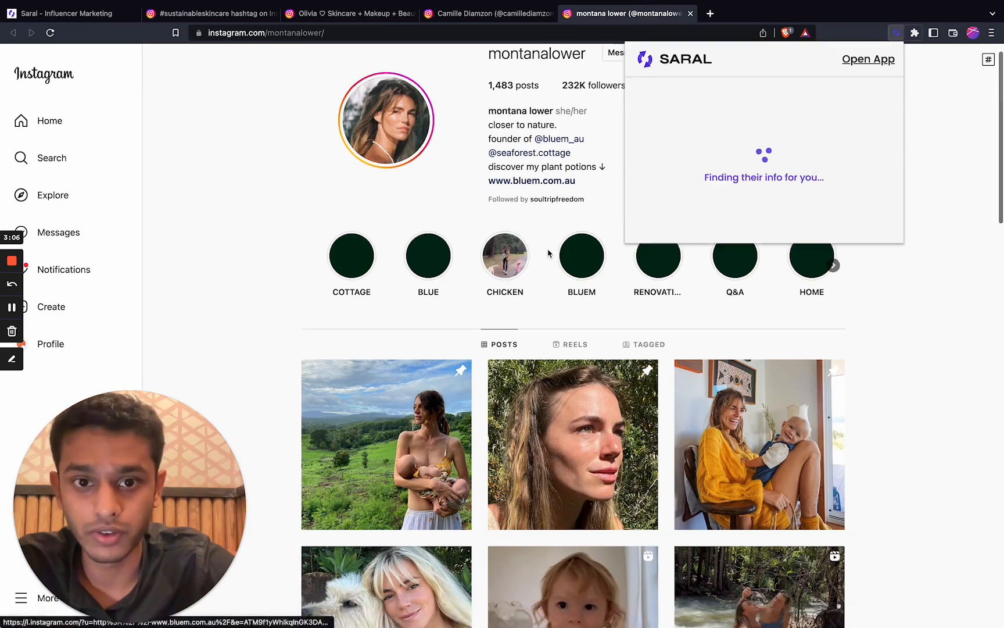
scroll(548, 253, down, 5)
scroll(548, 253, up, 6)
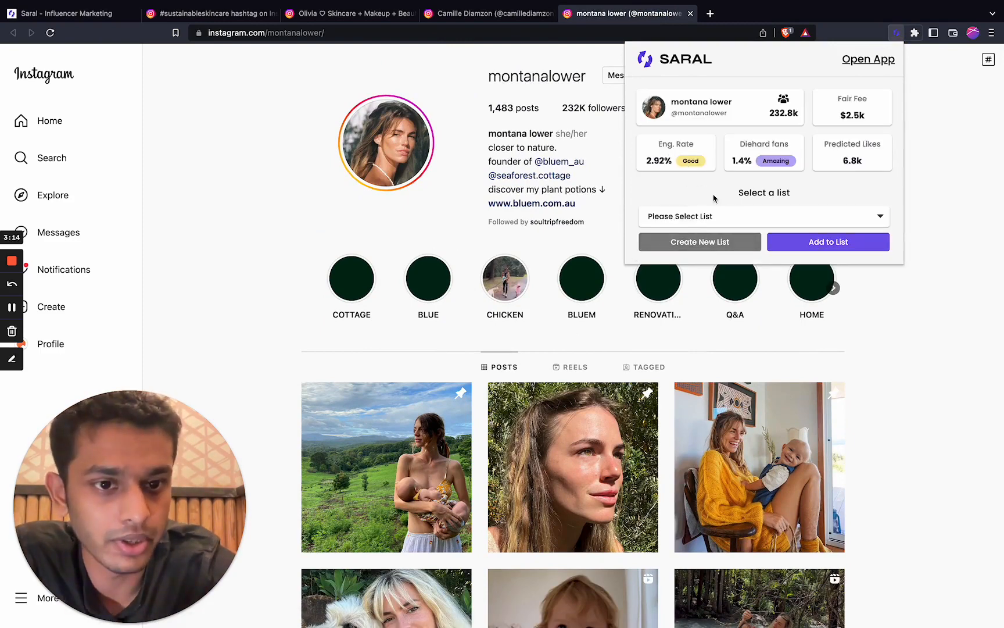
click(748, 215)
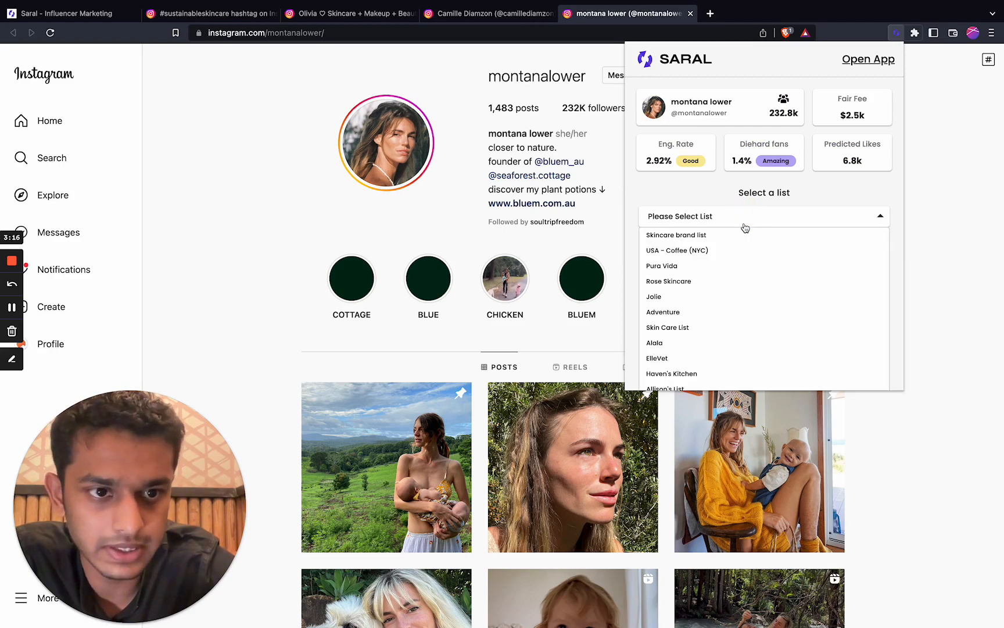
click(732, 236)
click(827, 243)
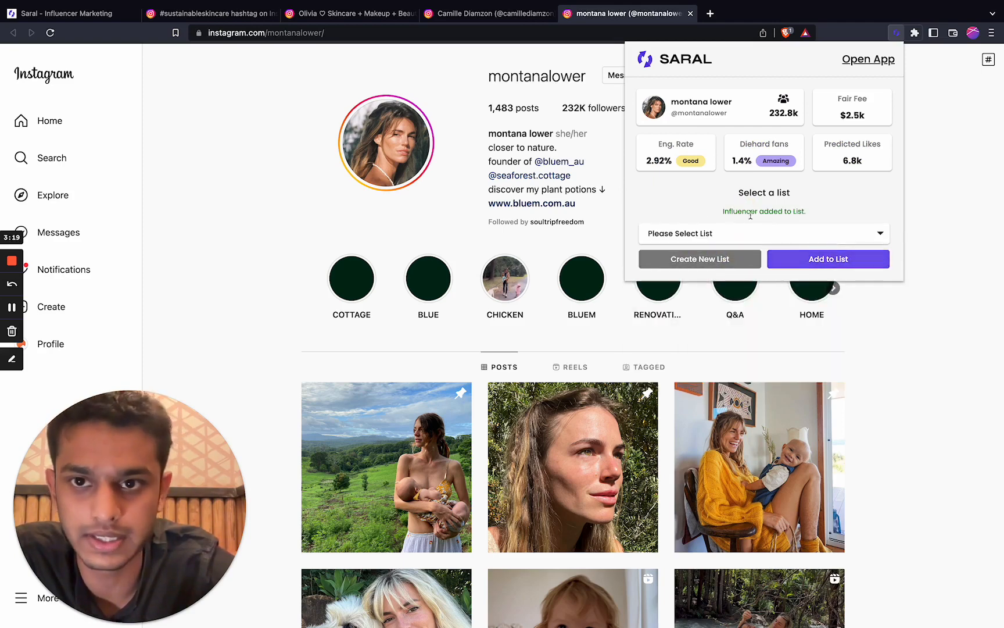
Step: Switch to the SARAL web app and open the "Skincare brand list" to view its saved creators
click(67, 13)
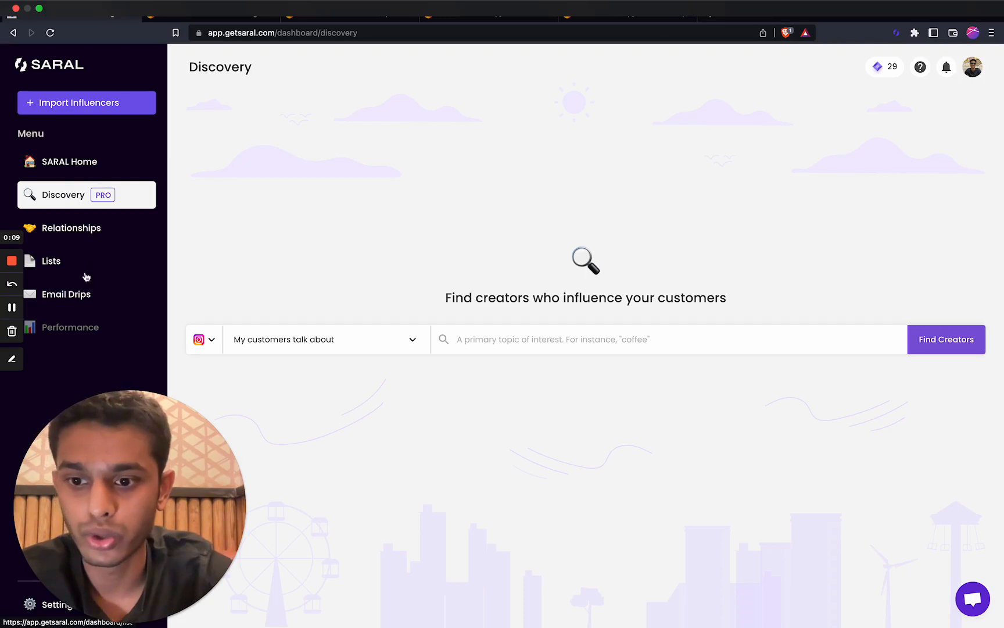
click(47, 265)
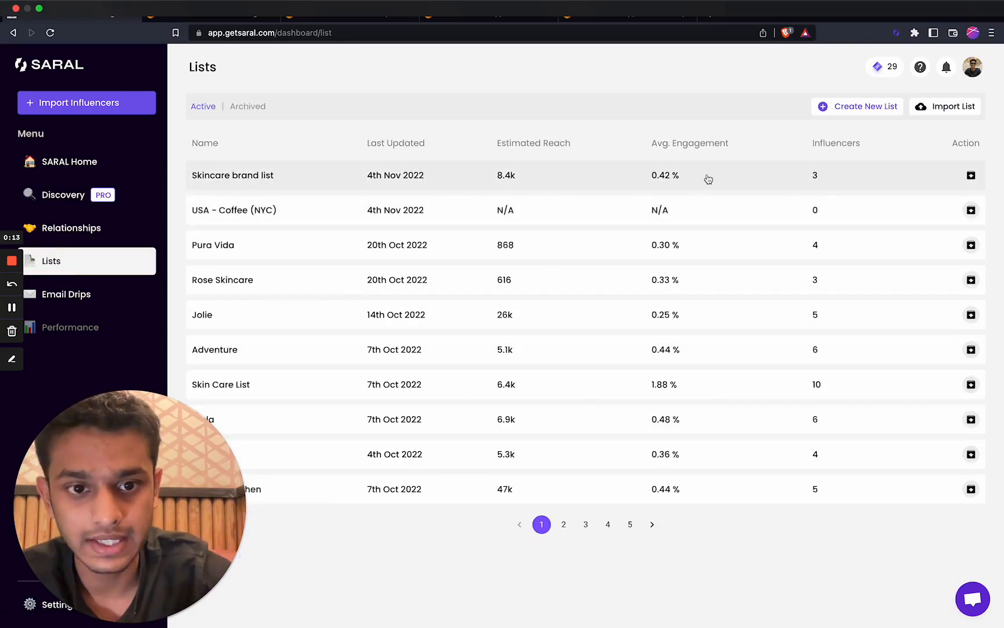
click(723, 185)
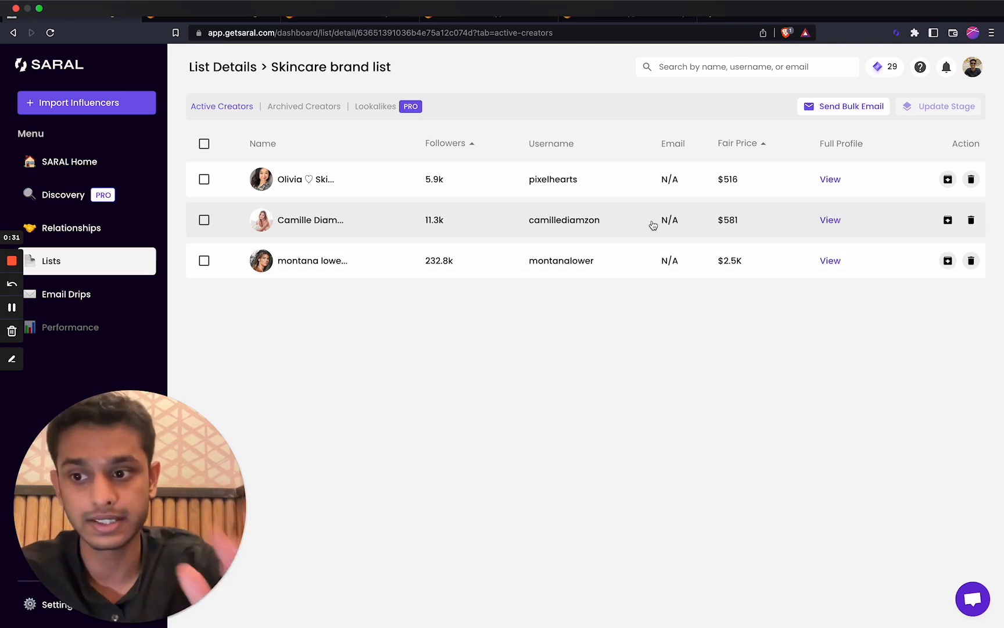
Step: Search Discovery for TikTok creators with the intent "My customers talk about" and the topic "skincare"
click(61, 194)
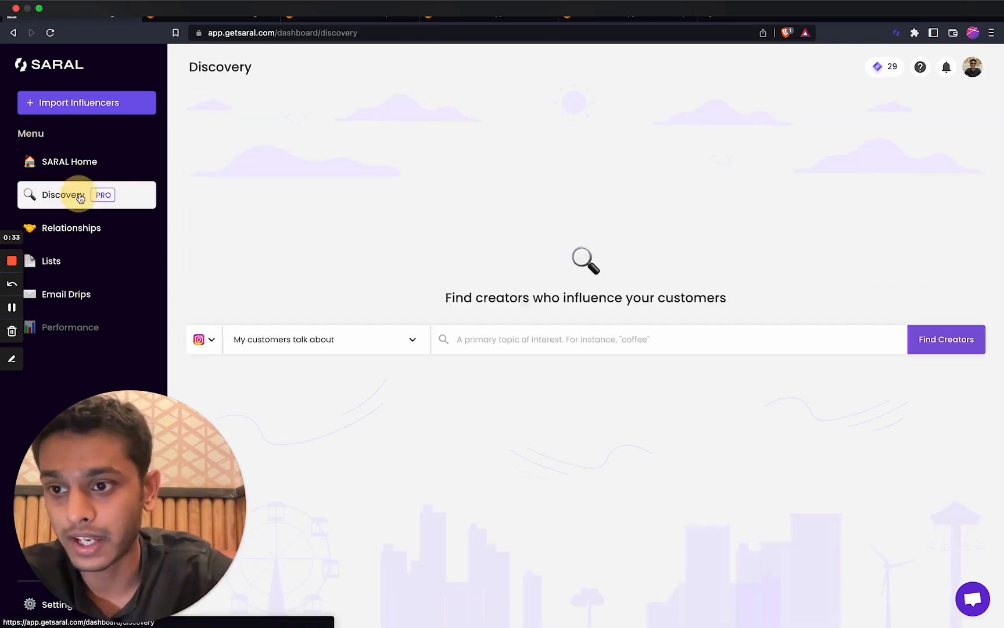
click(207, 341)
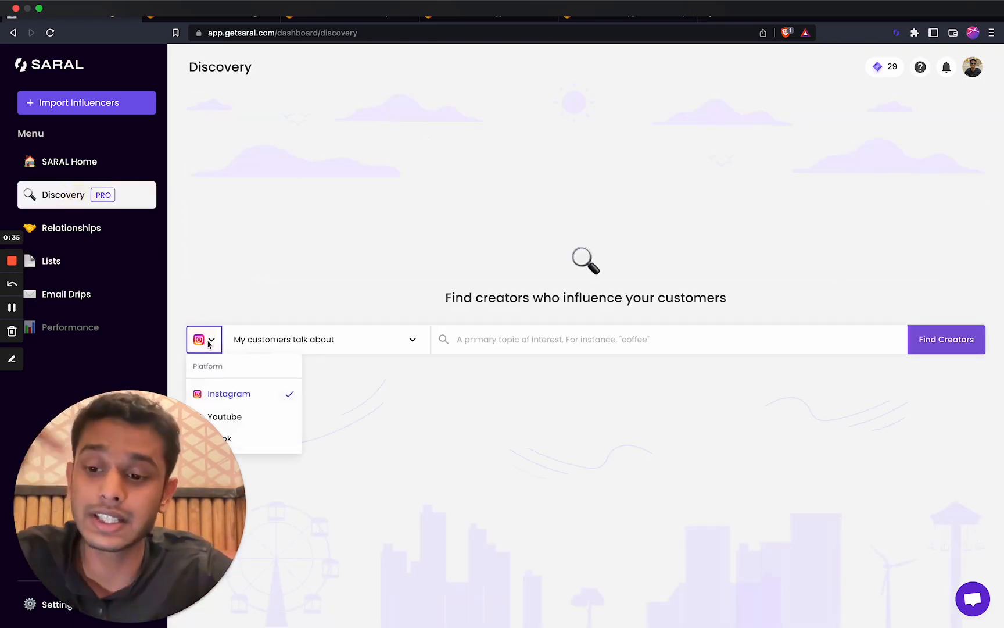
click(318, 161)
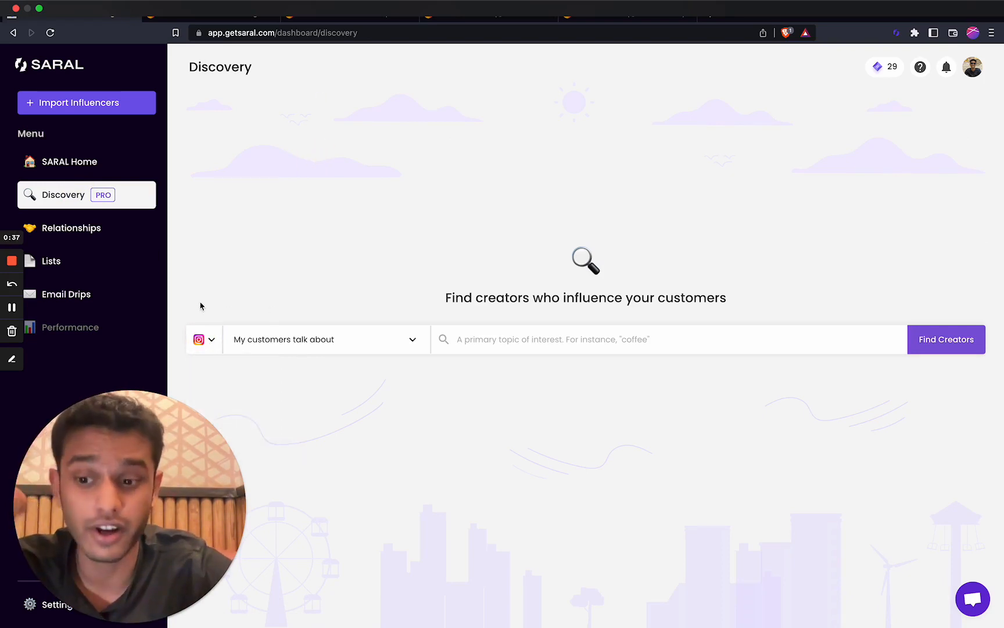
click(213, 342)
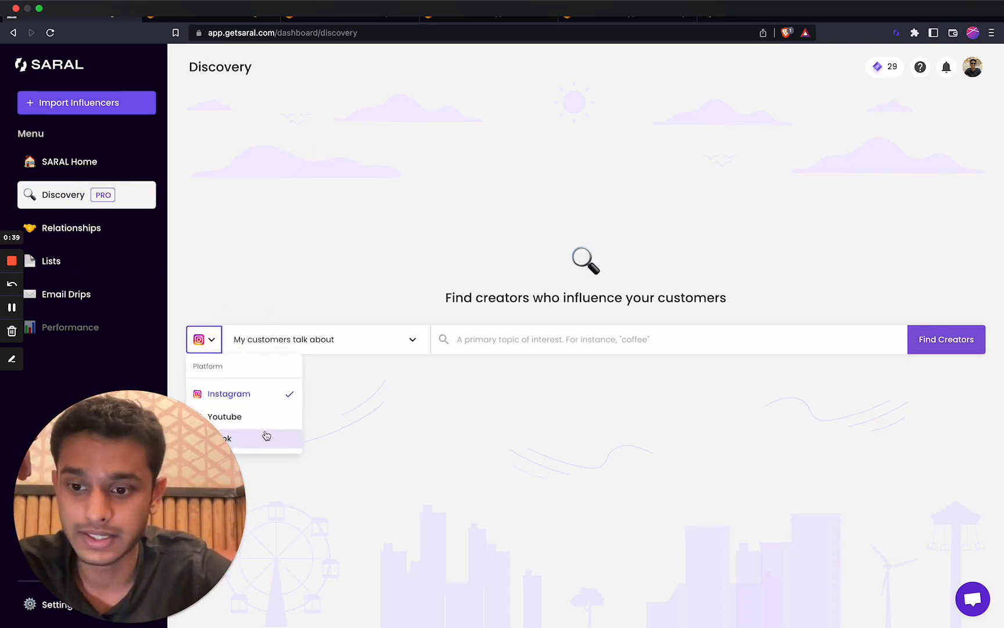
click(265, 437)
click(351, 345)
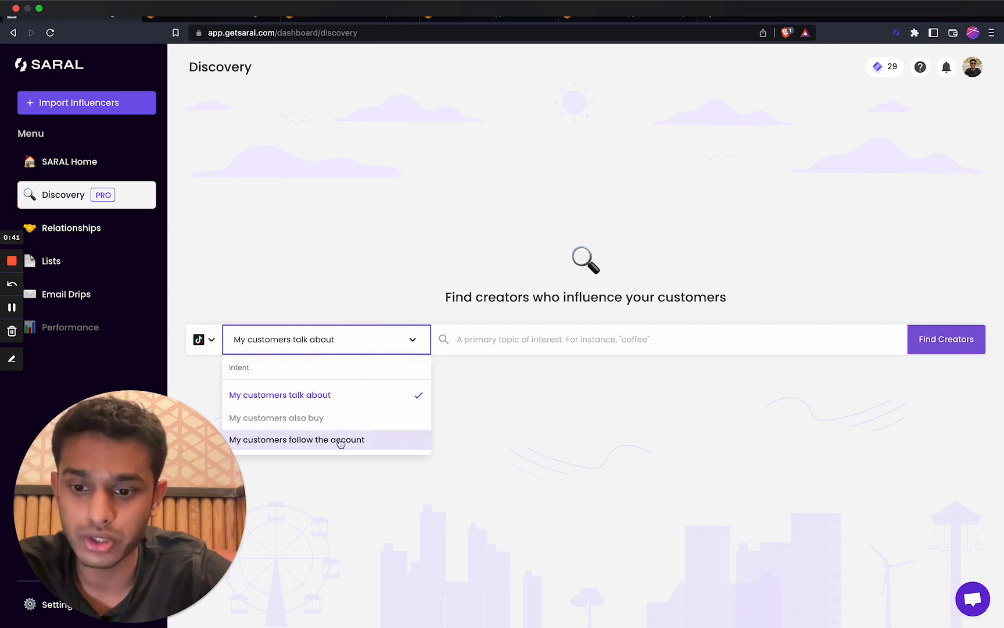
click(530, 336)
click(529, 338)
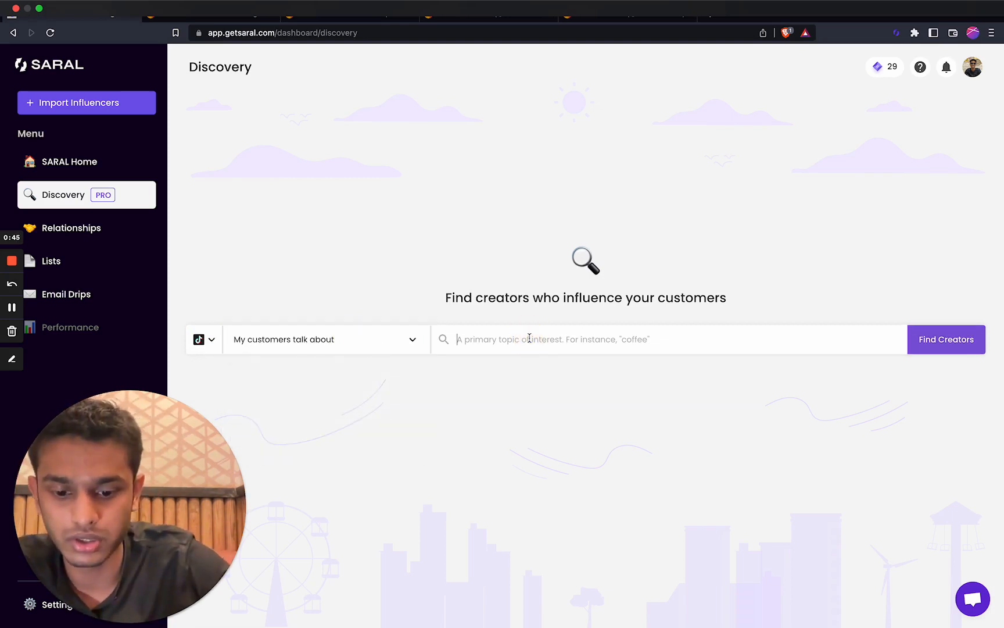
text(skincare)
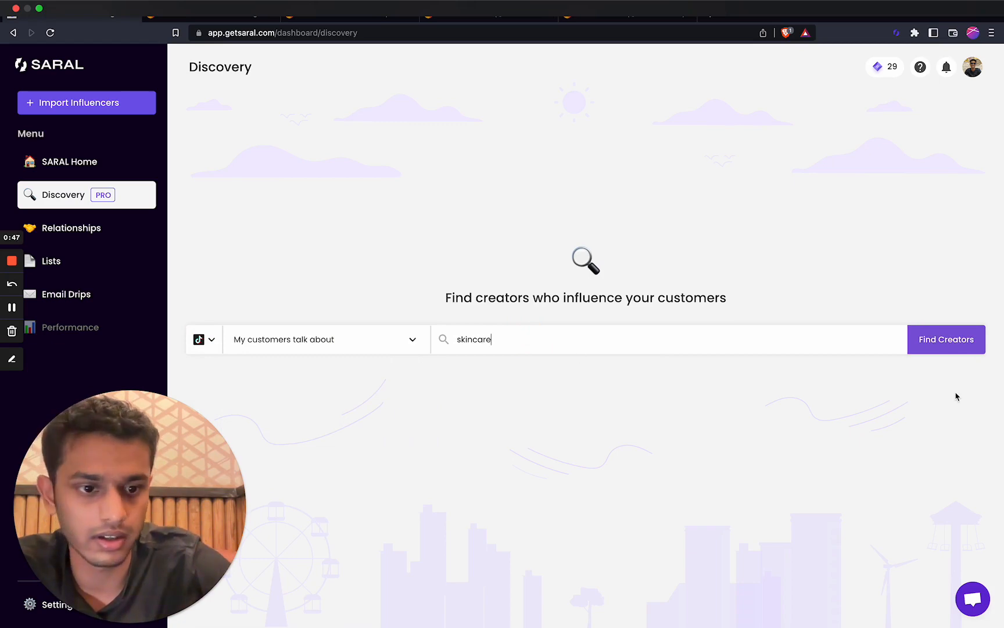
click(951, 337)
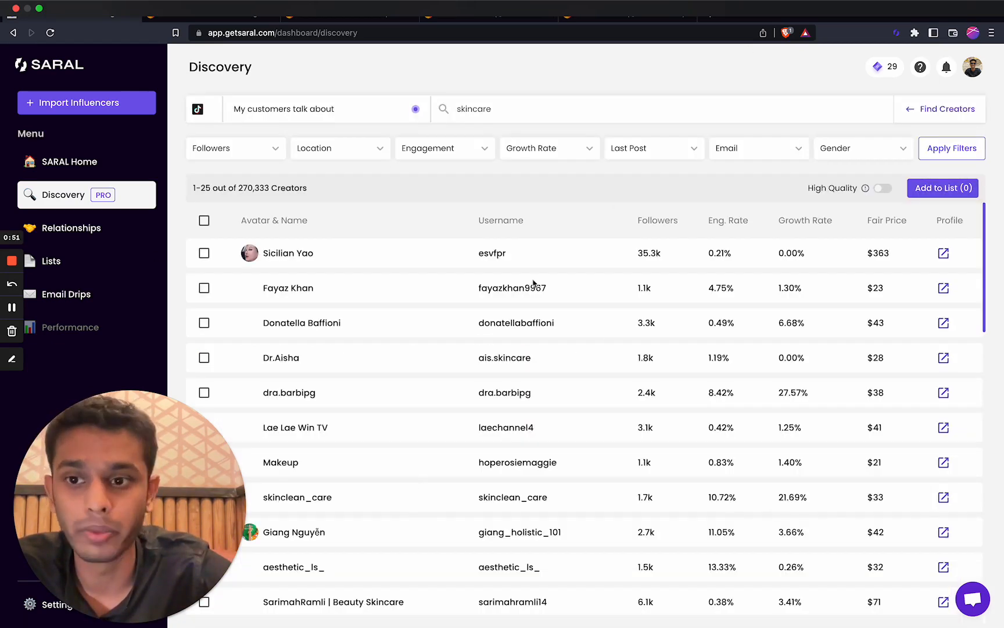
Step: Filter the Discovery results by followers "Micro - 20K to 100K" and by the locations United States and Canada
scroll(488, 471, down, 3)
scroll(490, 473, up, 3)
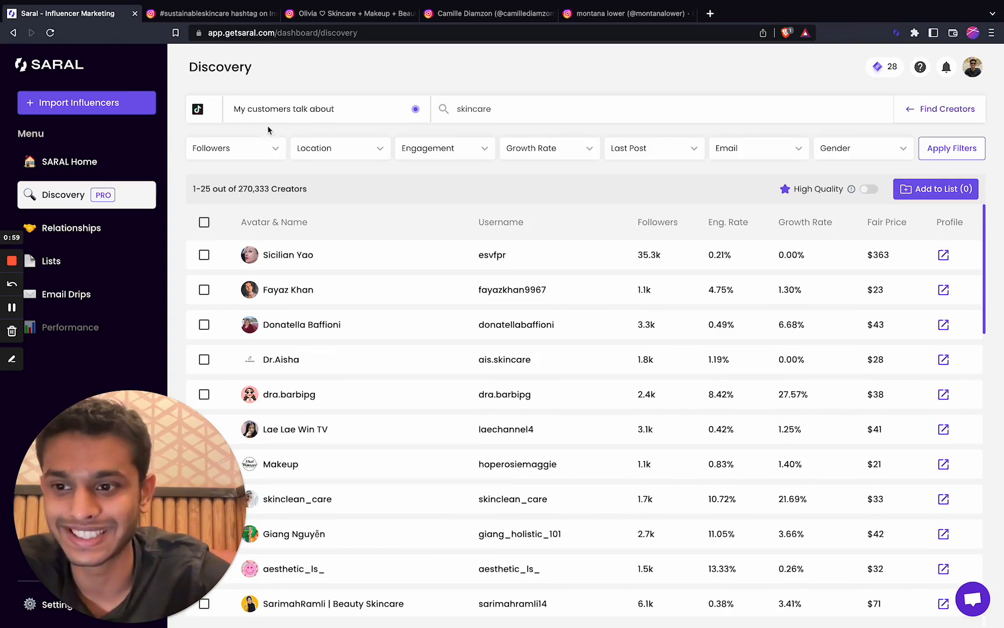
click(263, 147)
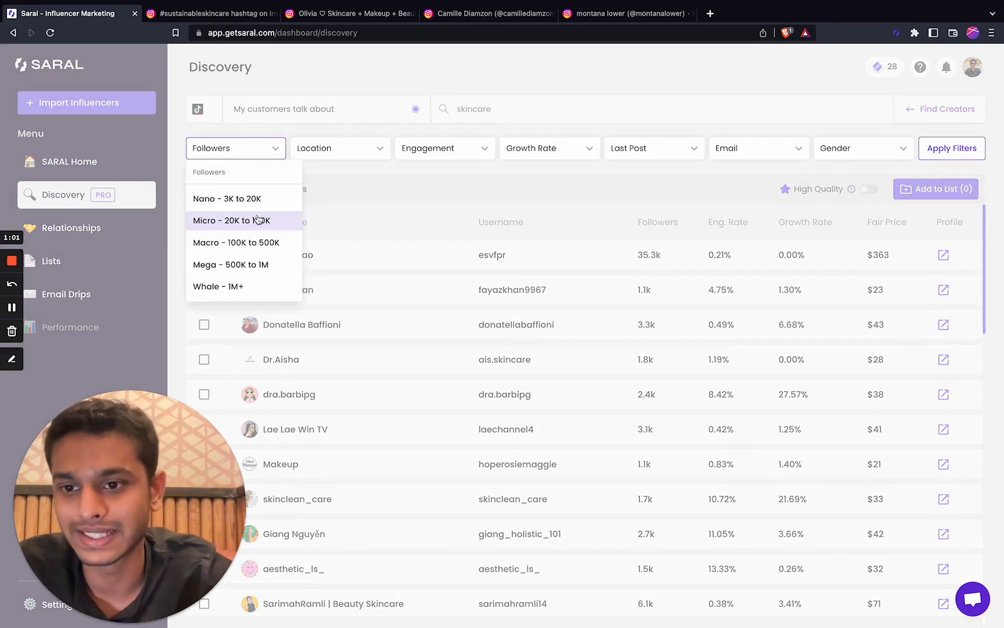
click(240, 223)
click(359, 149)
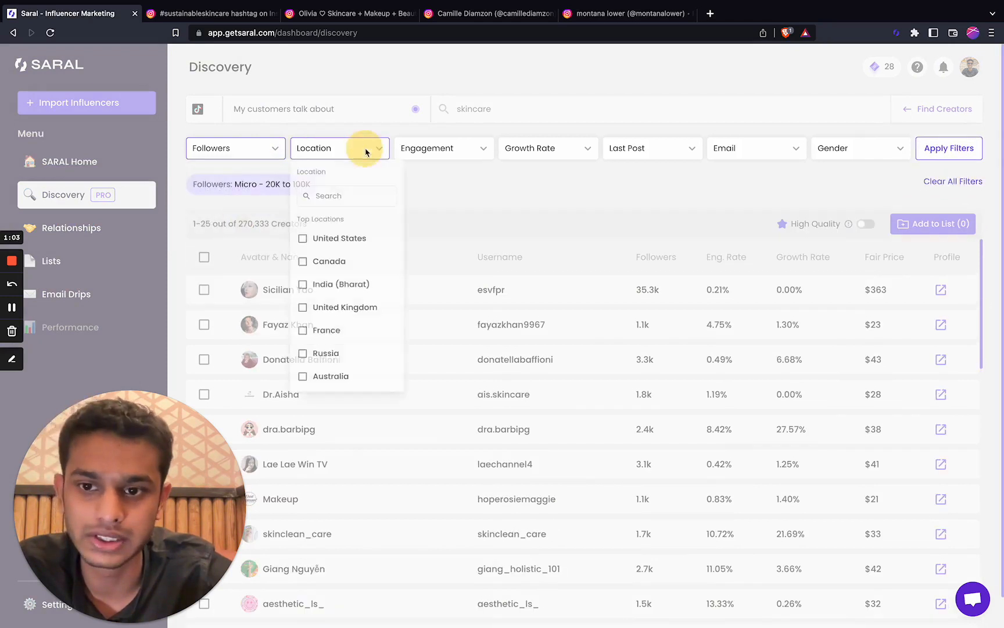
click(347, 244)
click(340, 266)
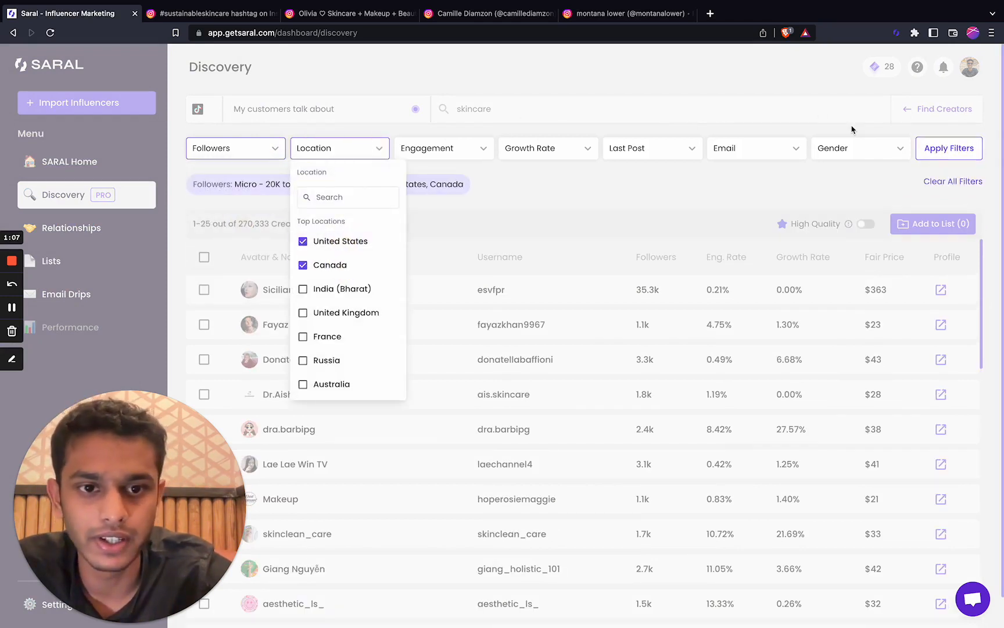
Step: Set the gender filter to Female, show only creators with email, and apply all filters to the search
click(860, 148)
click(874, 149)
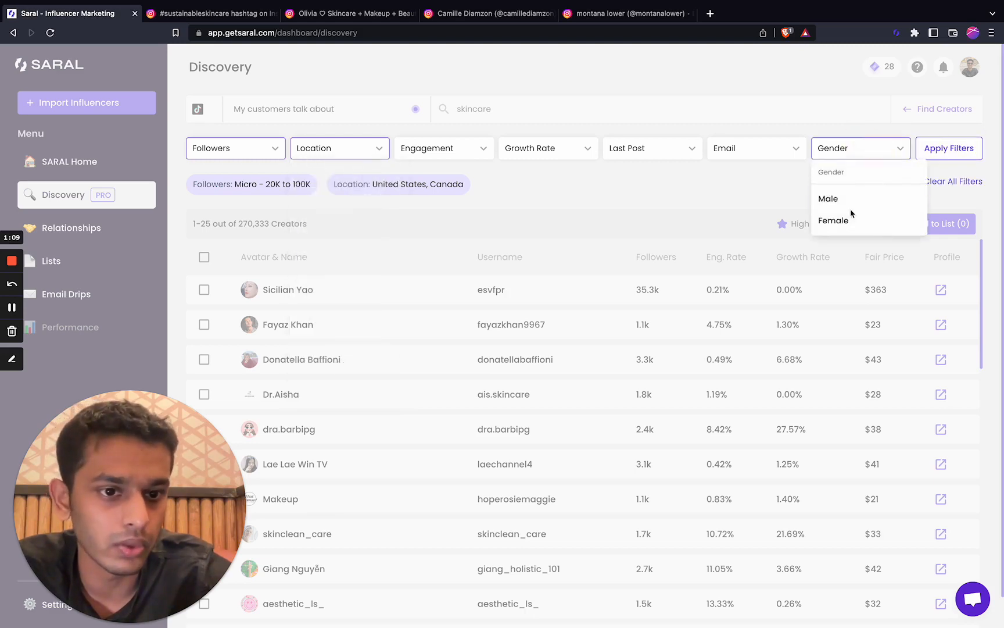
click(847, 223)
click(787, 150)
click(787, 150)
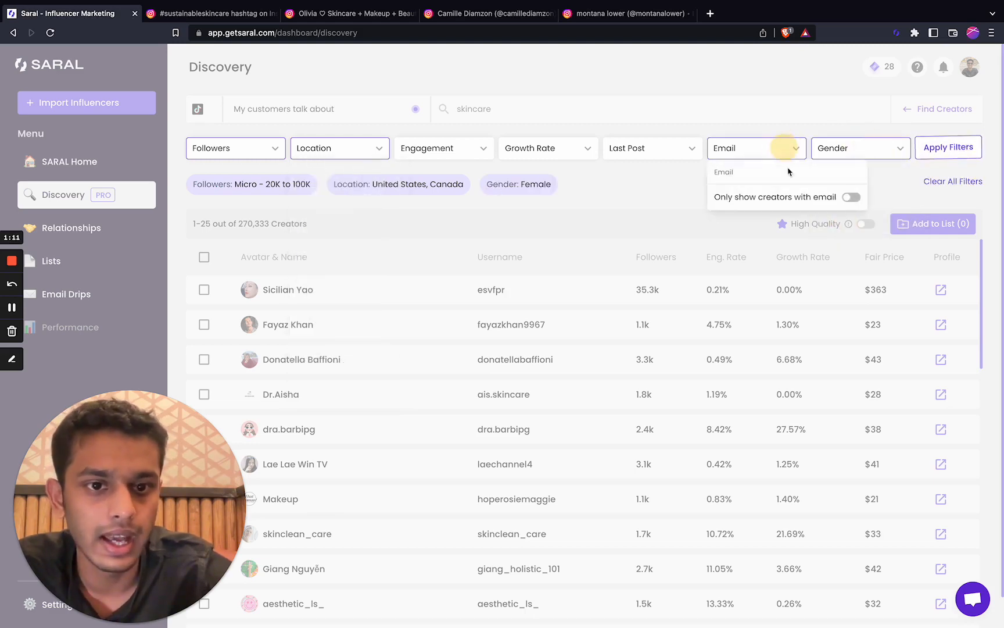
click(852, 198)
click(950, 150)
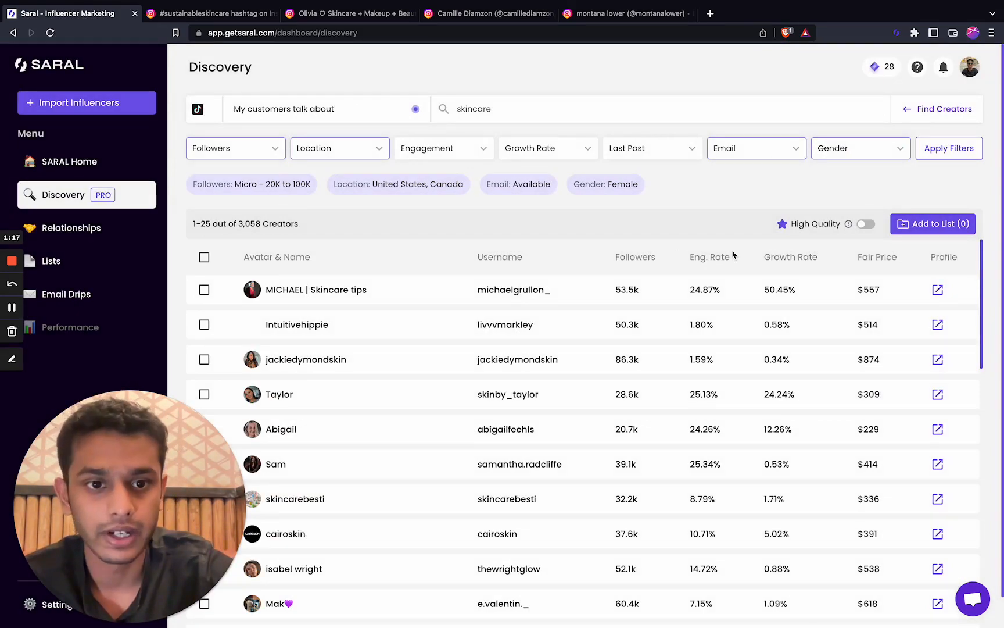
scroll(732, 255, down, 10)
scroll(581, 250, up, 10)
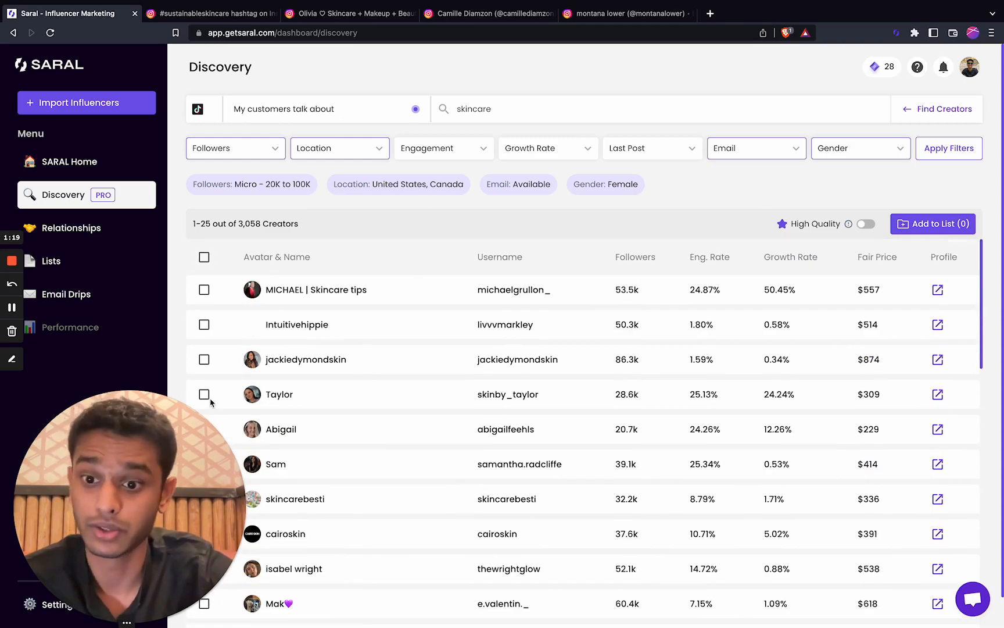
drag(163, 442, 903, 70)
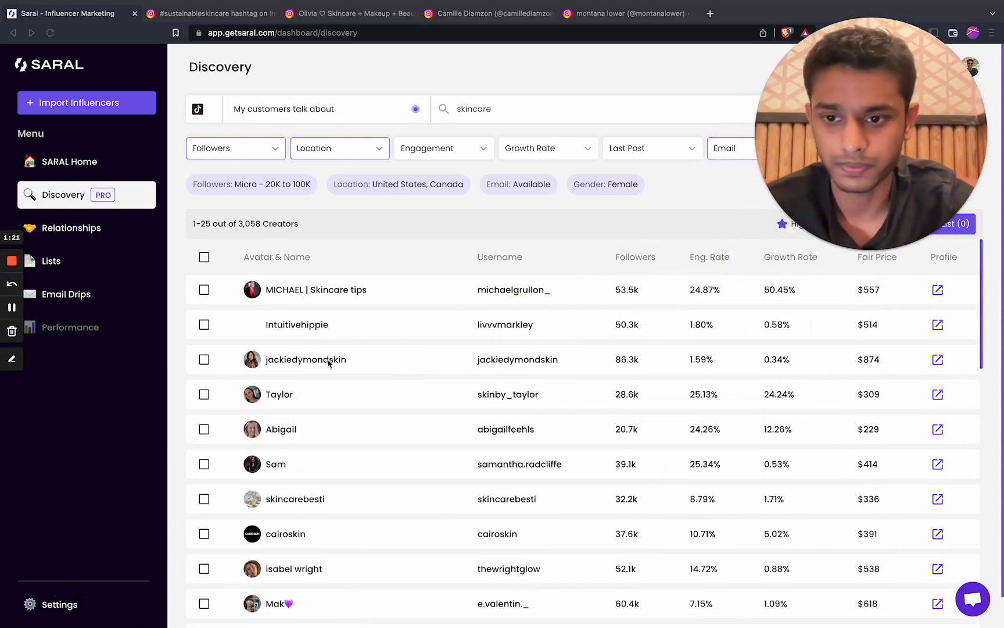
click(847, 251)
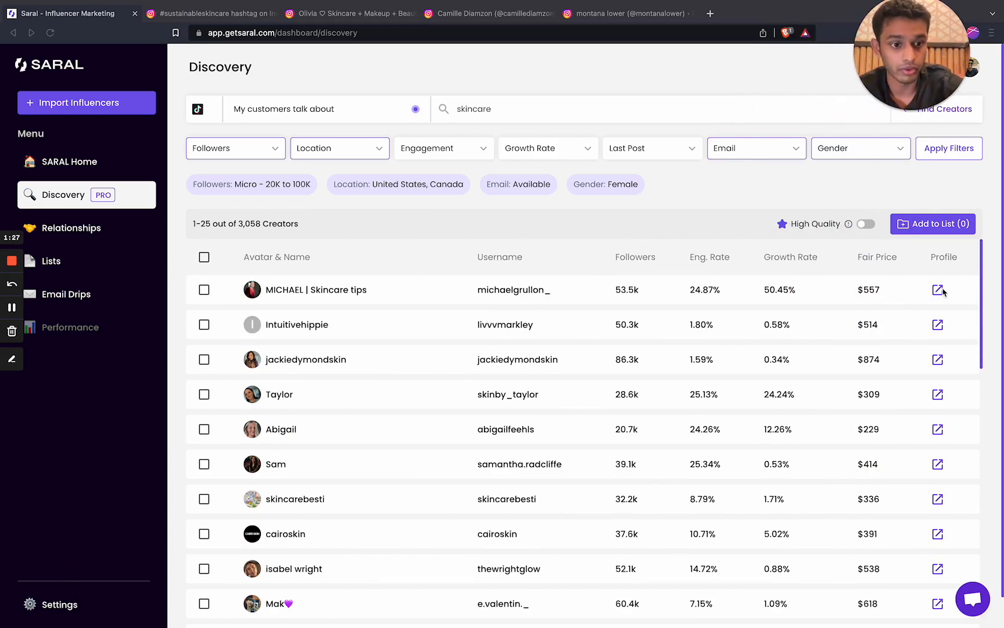
Step: Select the first five creators in the Discovery results and add them to the "Skincare brand list"
click(204, 290)
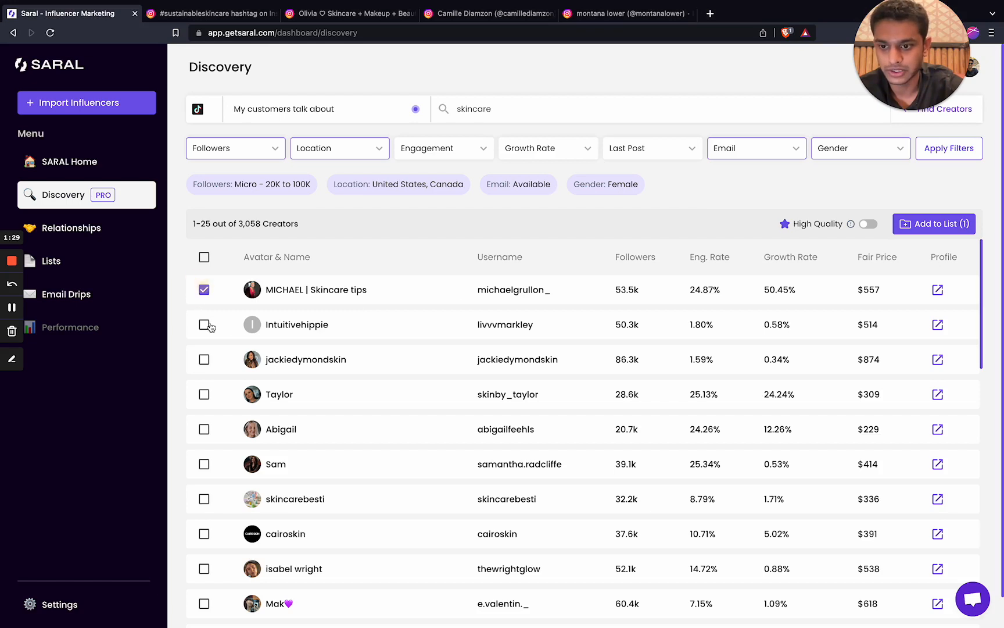
click(204, 323)
click(204, 359)
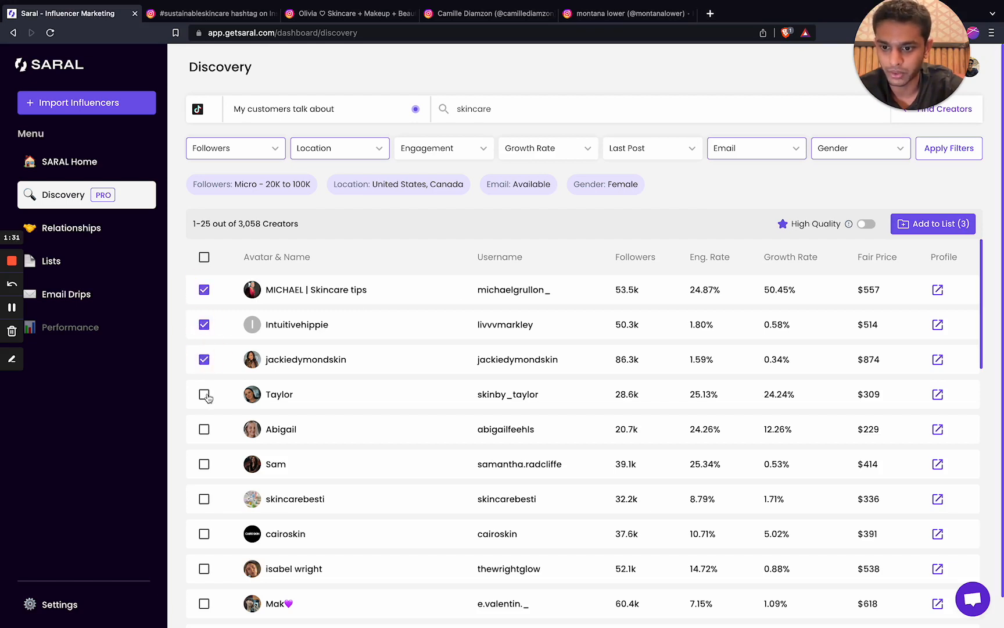
click(204, 394)
click(204, 428)
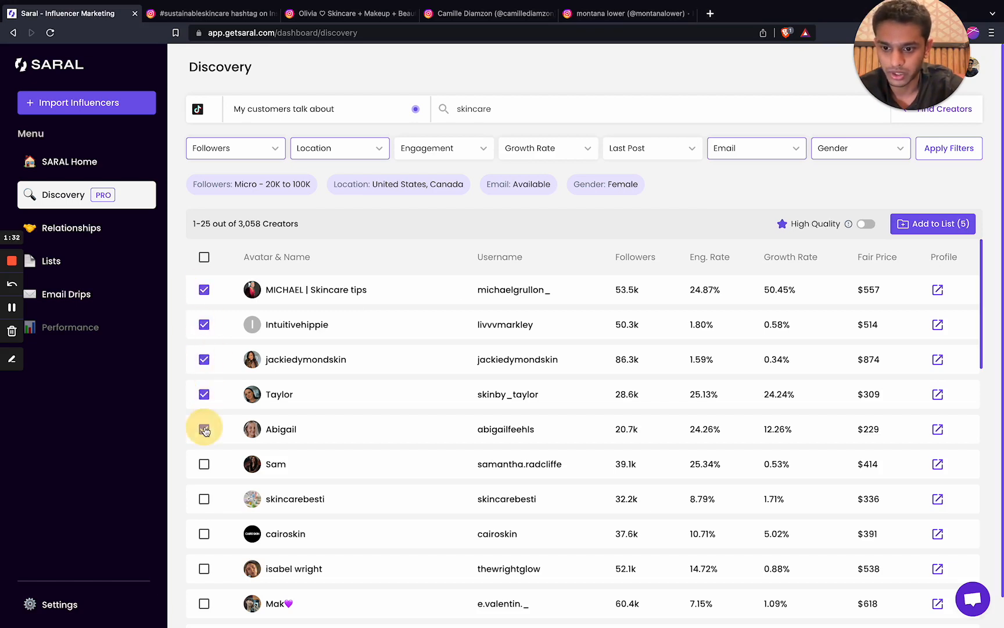
click(933, 227)
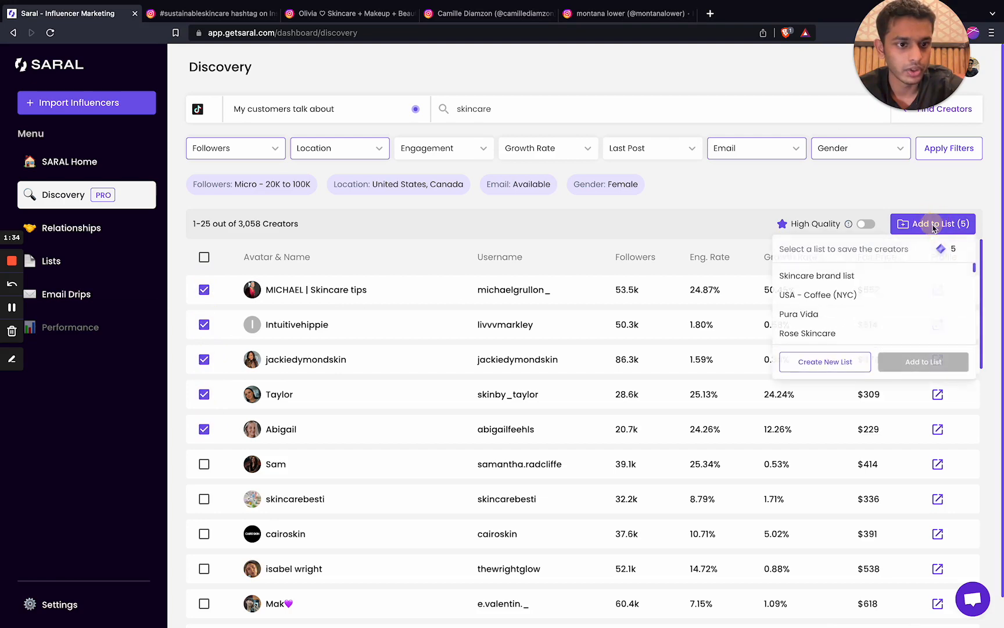
click(839, 278)
click(932, 361)
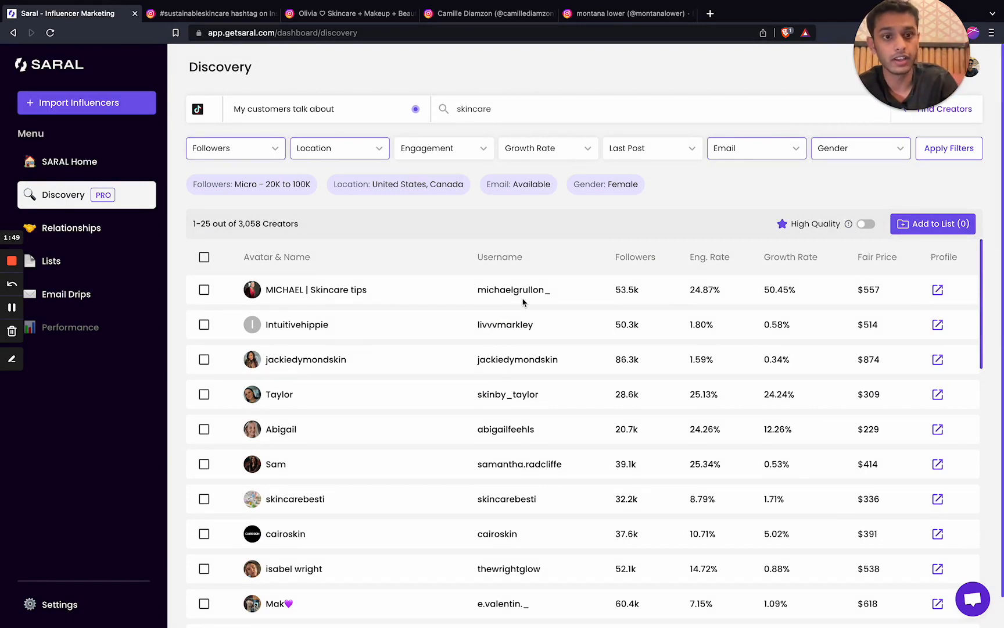
Step: Select all creators on the current results page and clear the selection again
click(205, 257)
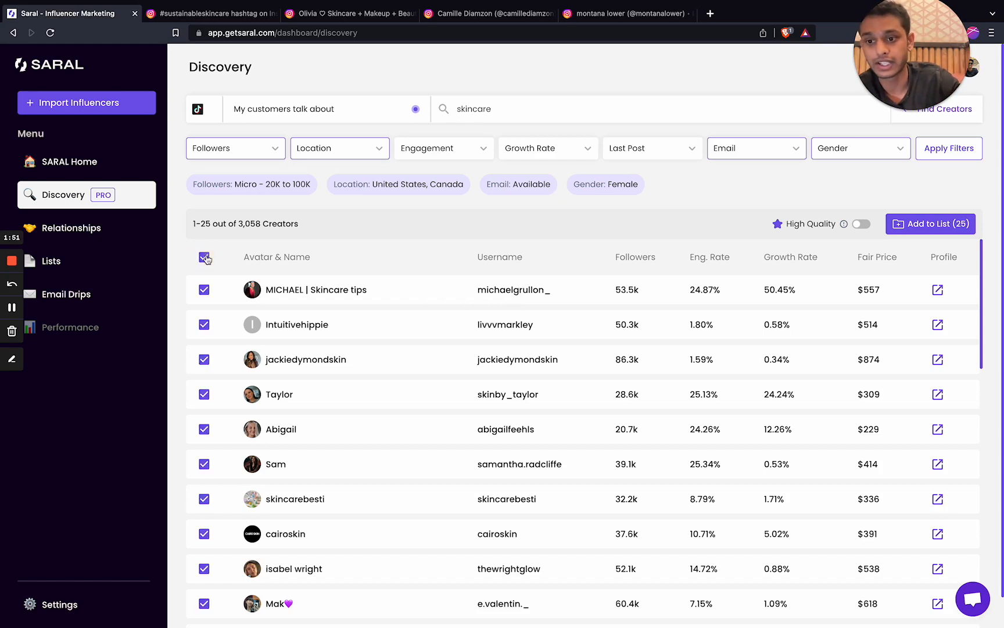
click(205, 257)
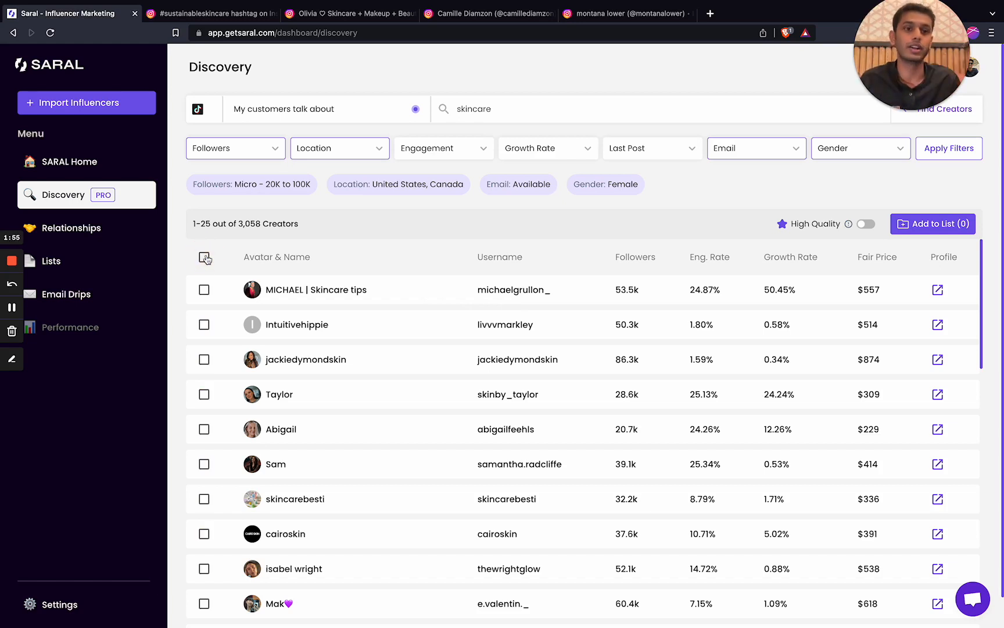
Step: Open the "Skincare brand list" to view the creators saved in it and their contact details
click(131, 269)
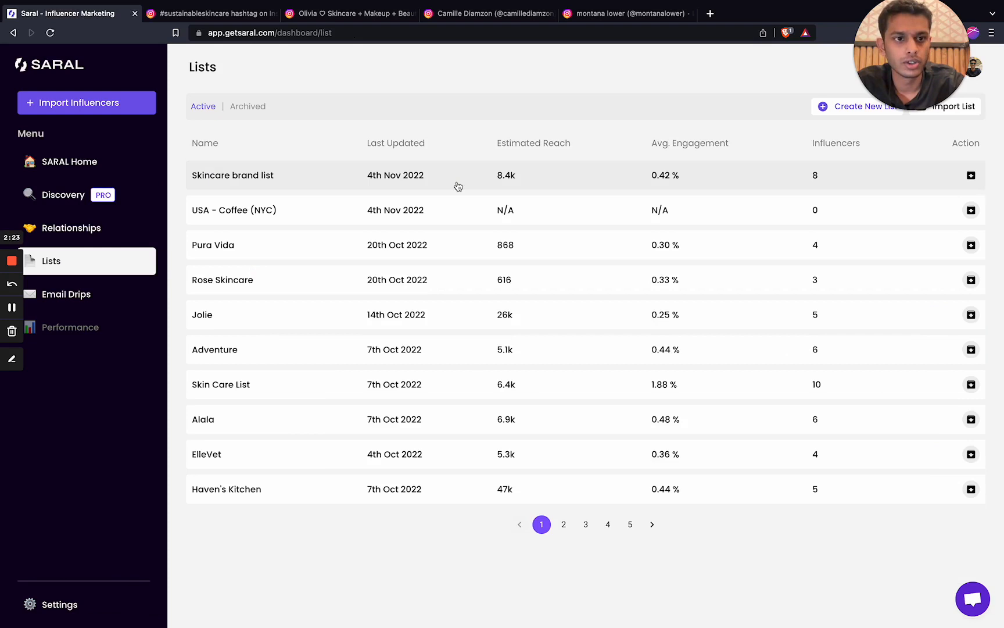
click(459, 186)
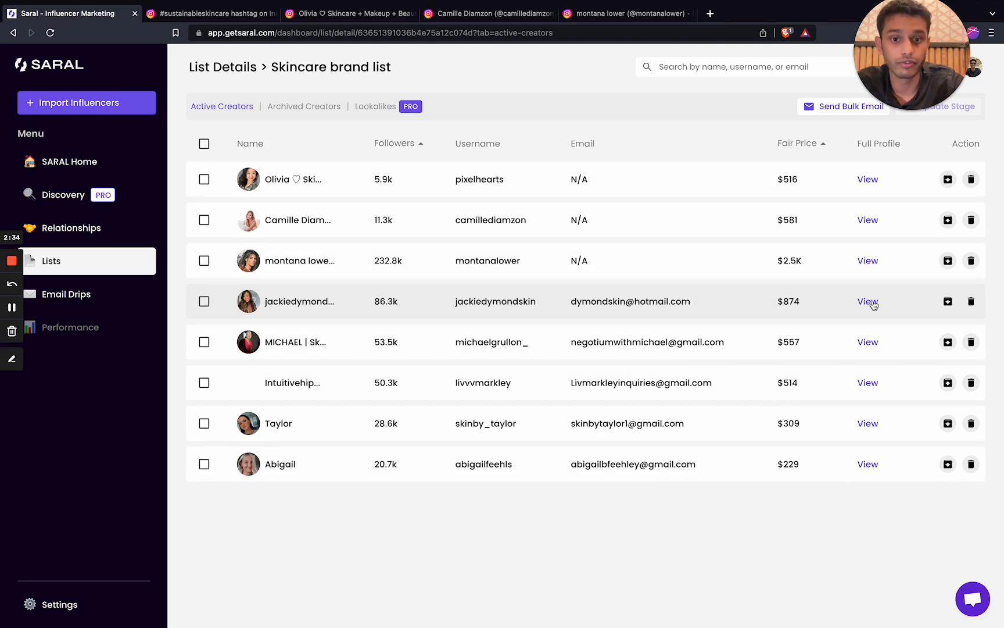
Step: Open the "Coffee USA Drip" email drip and read its Day 1, Day 5 and Day 12 emails
click(76, 298)
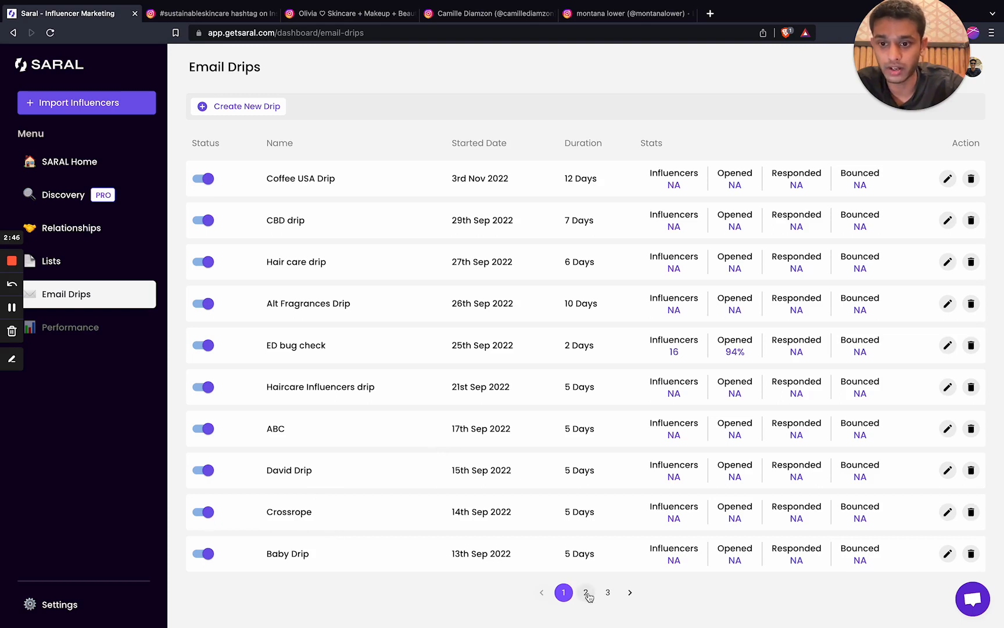
click(382, 165)
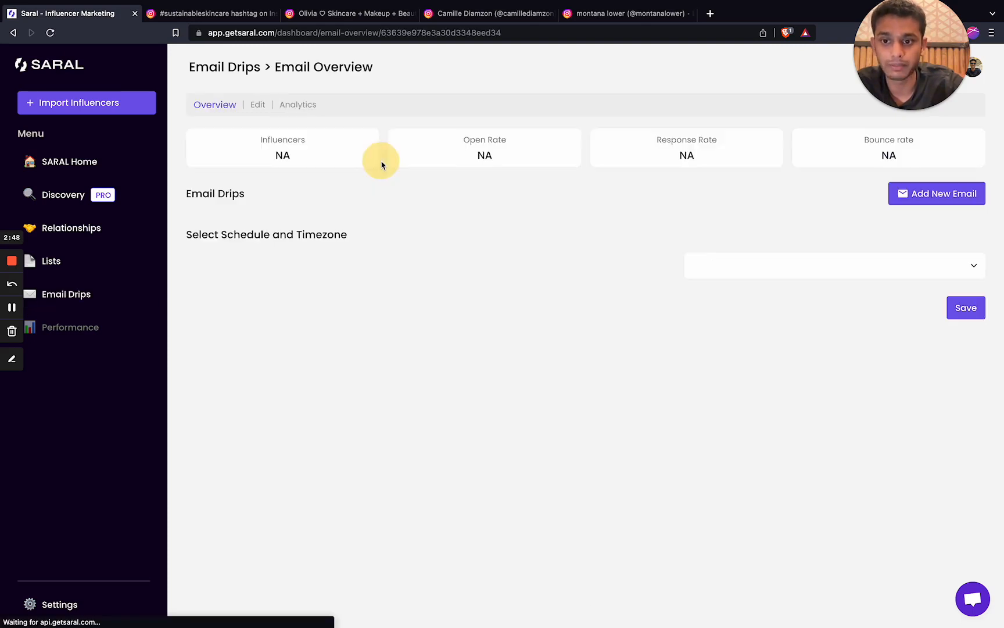
click(363, 266)
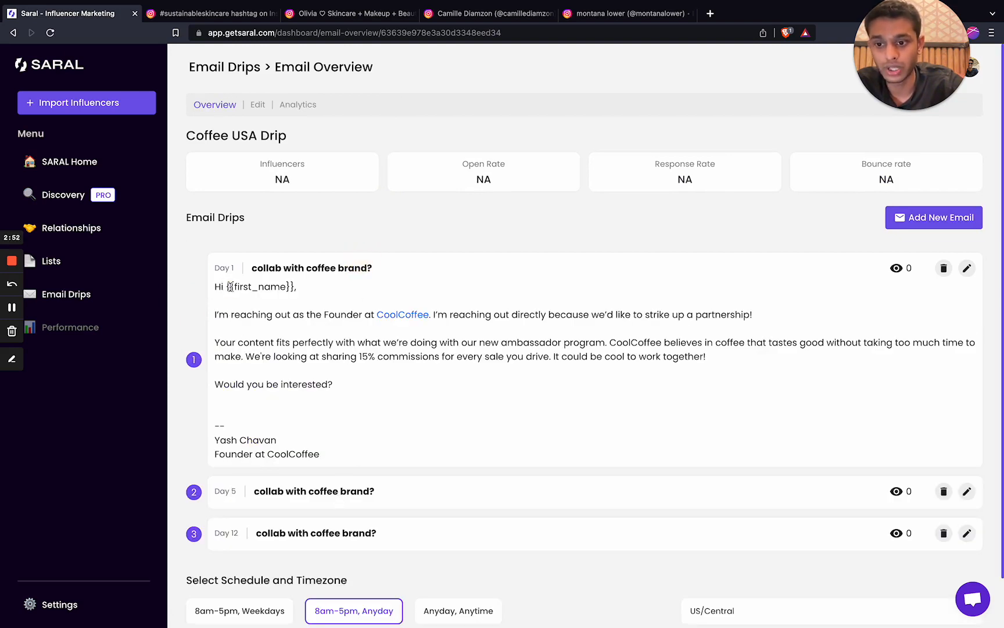
click(354, 285)
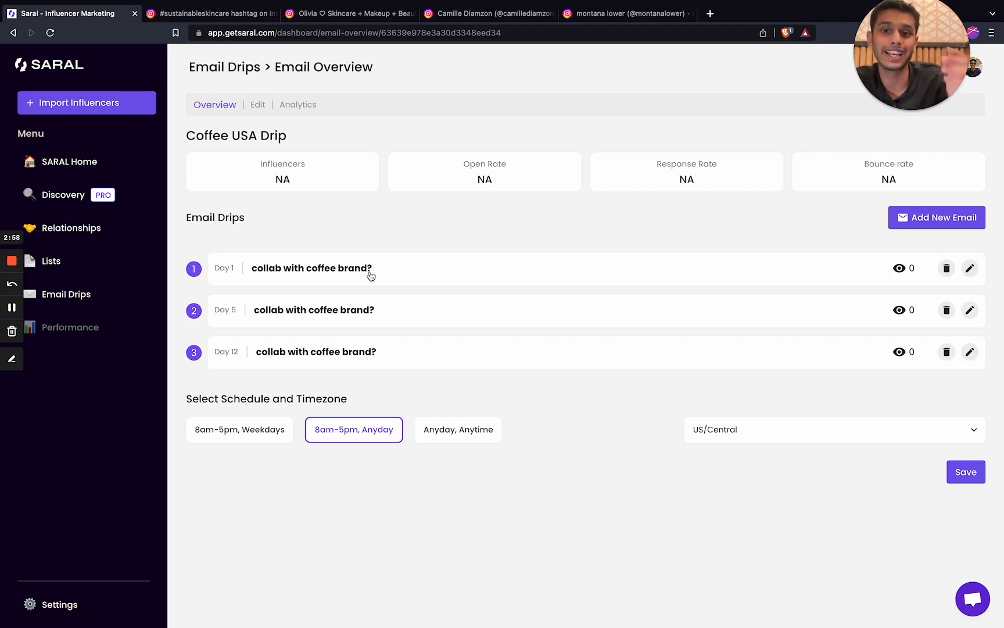
click(317, 324)
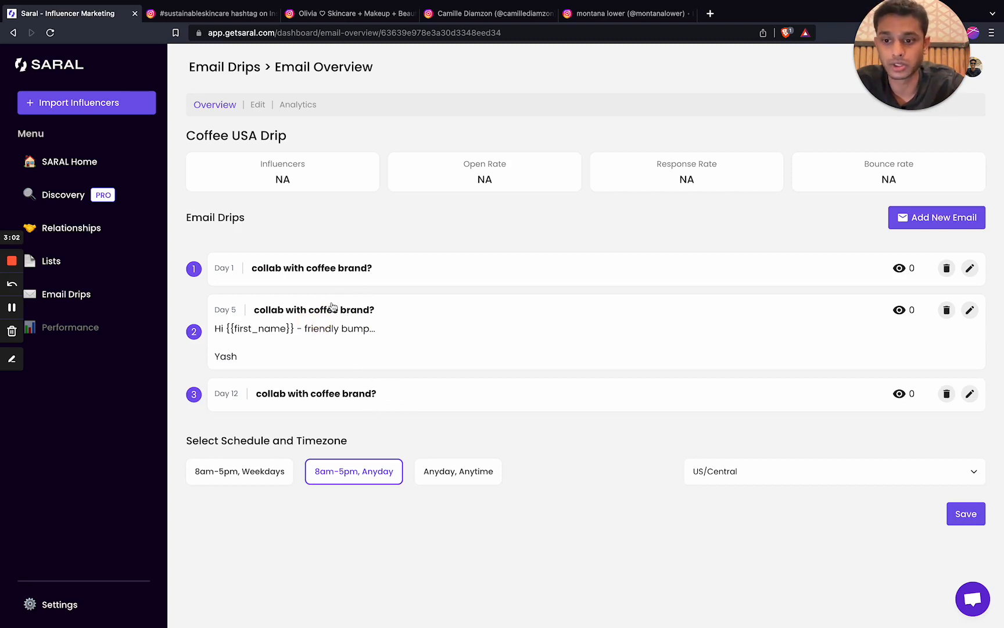
click(314, 272)
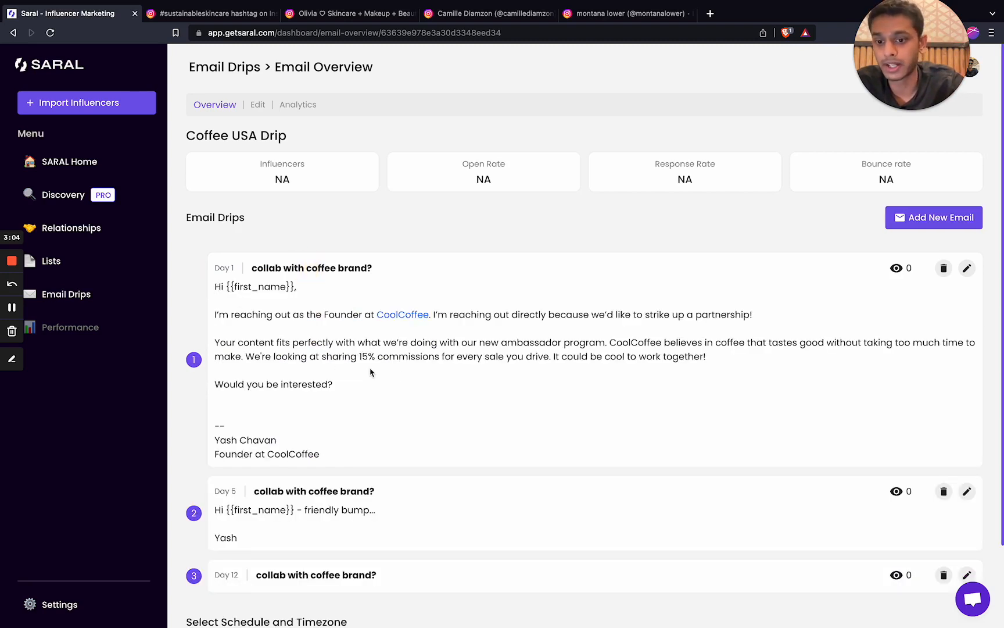
click(410, 352)
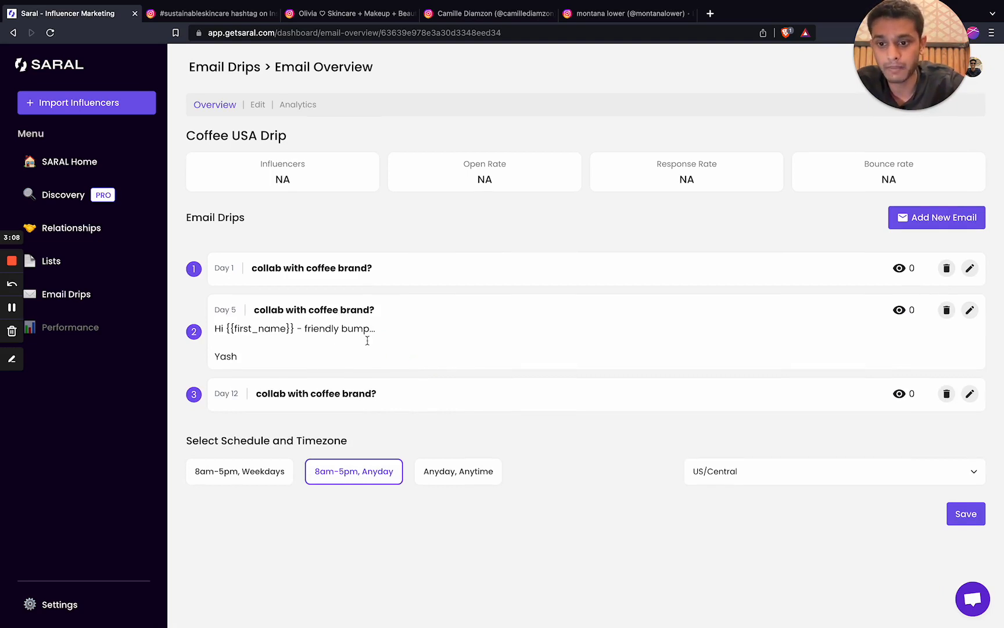
click(272, 395)
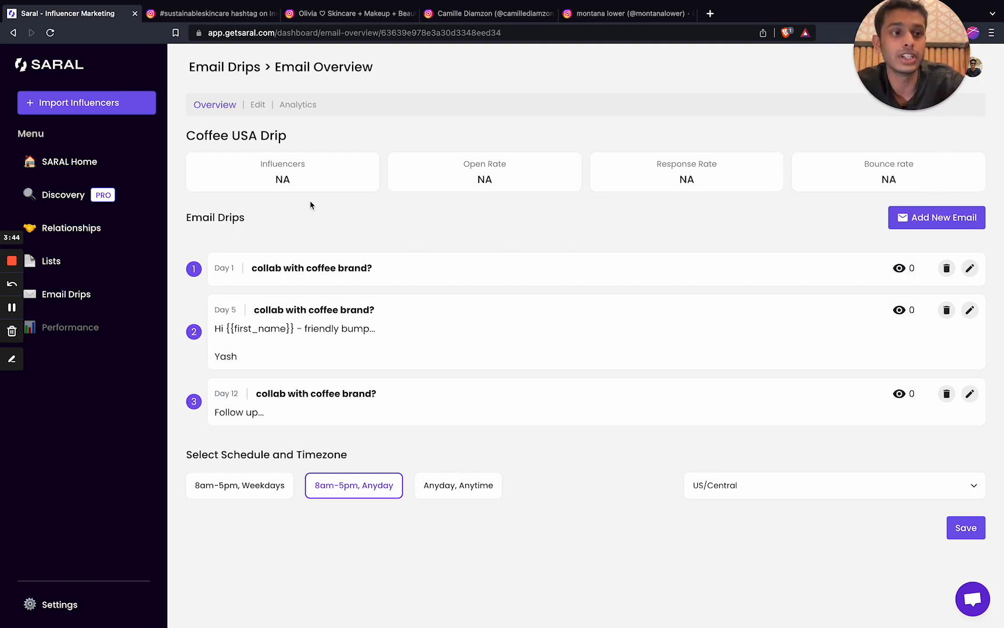
Step: Show the Relationships board for the "Skincare brand list" only and review the creators in the Prospects stage
click(70, 228)
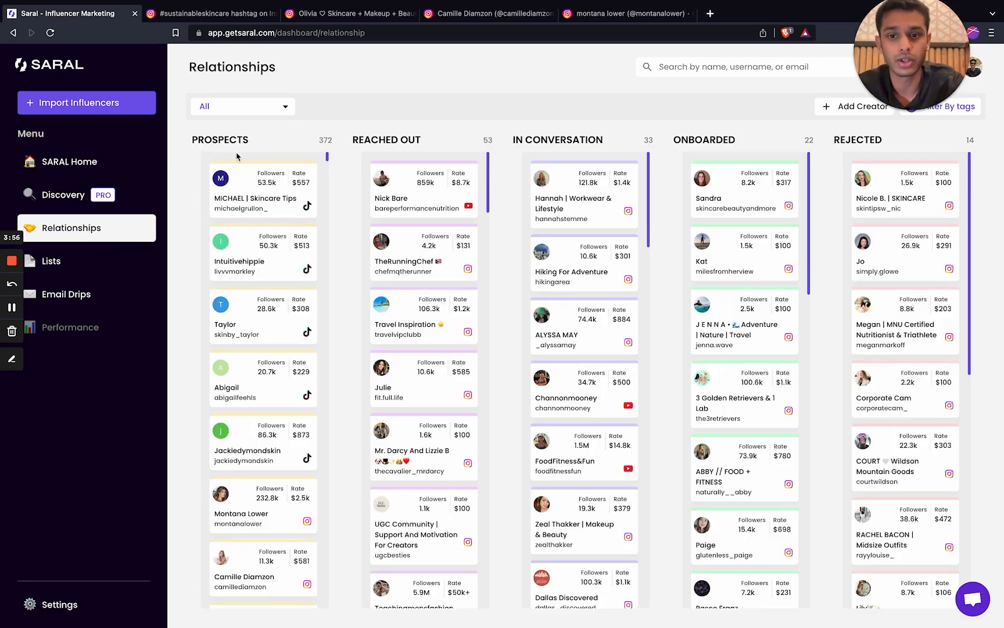
click(261, 108)
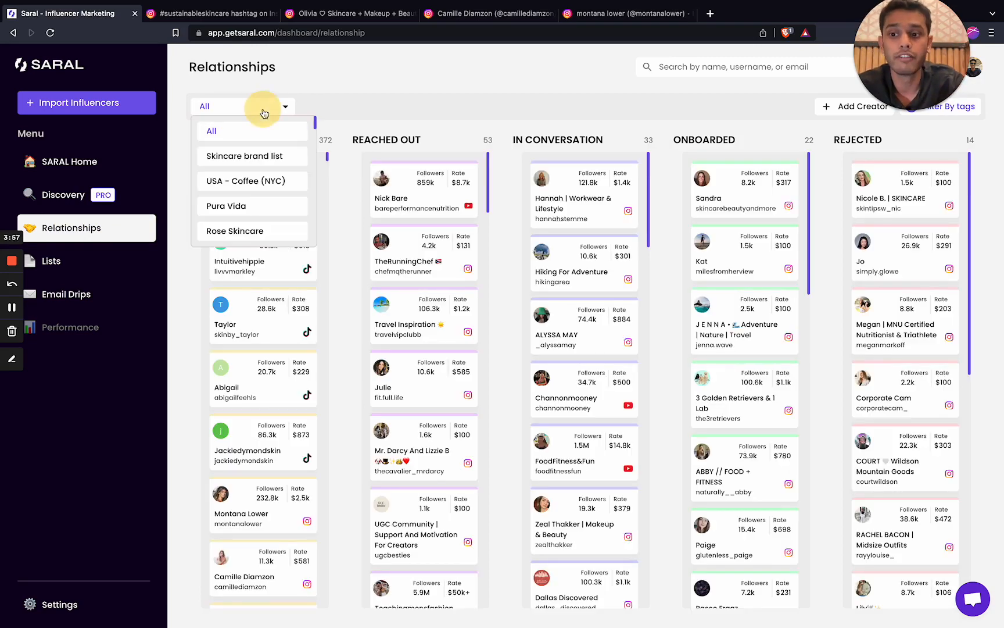
click(257, 157)
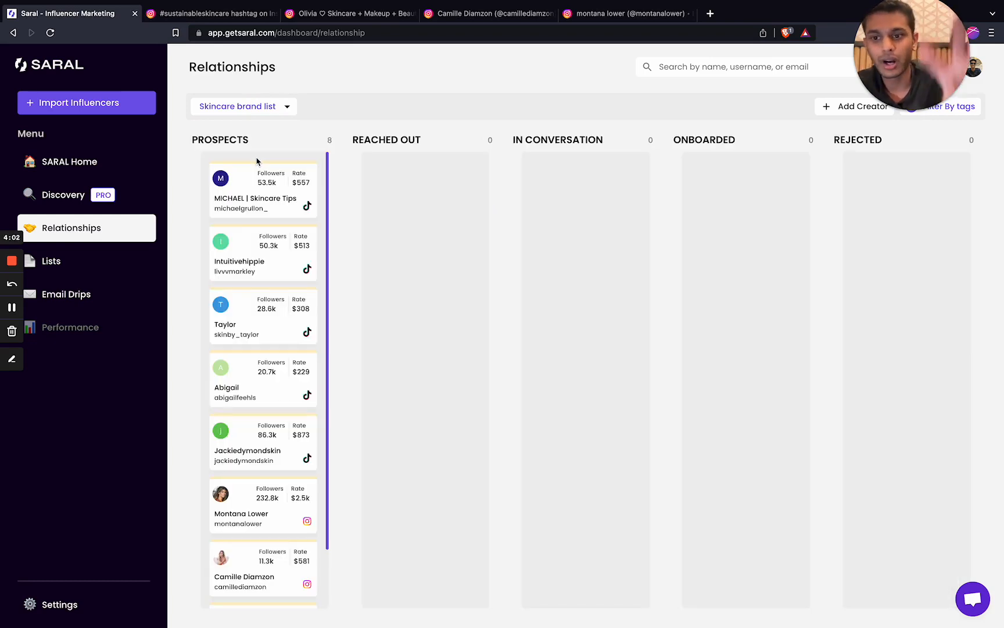
scroll(258, 526, down, 2)
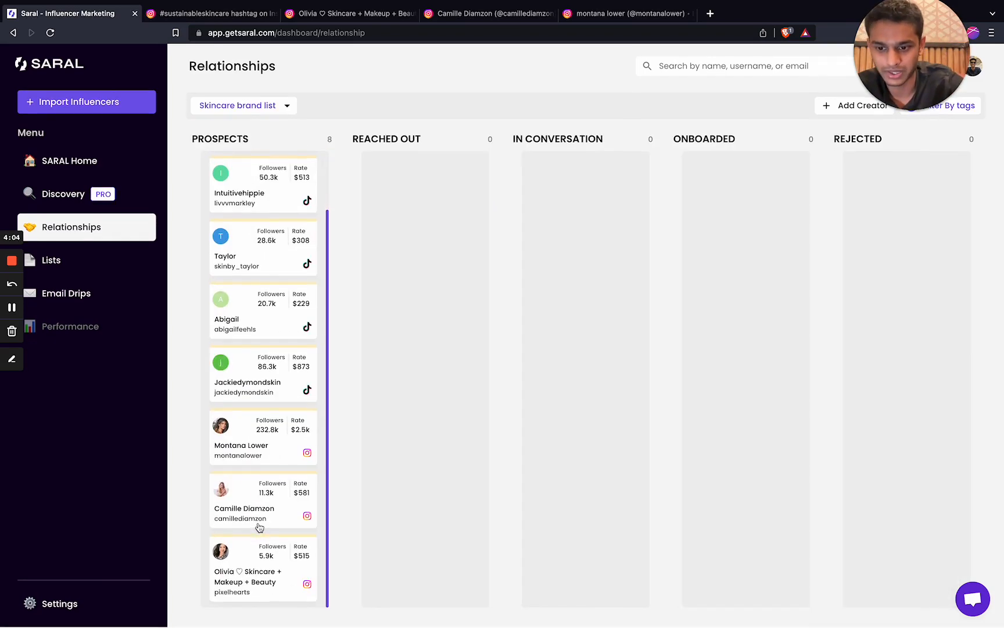
scroll(258, 514, up, 2)
scroll(277, 395, down, 2)
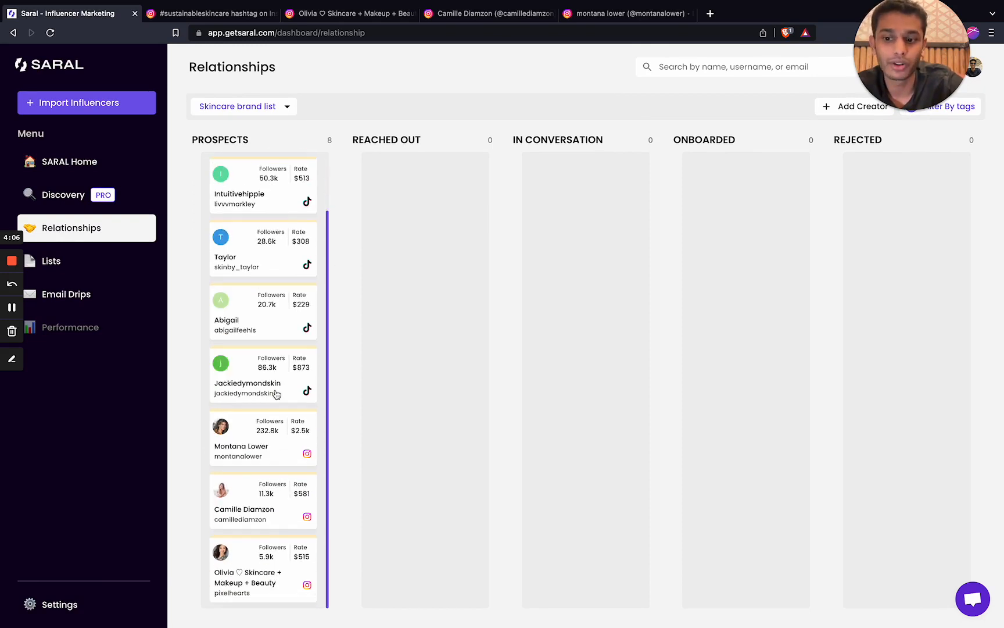
scroll(273, 486, up, 2)
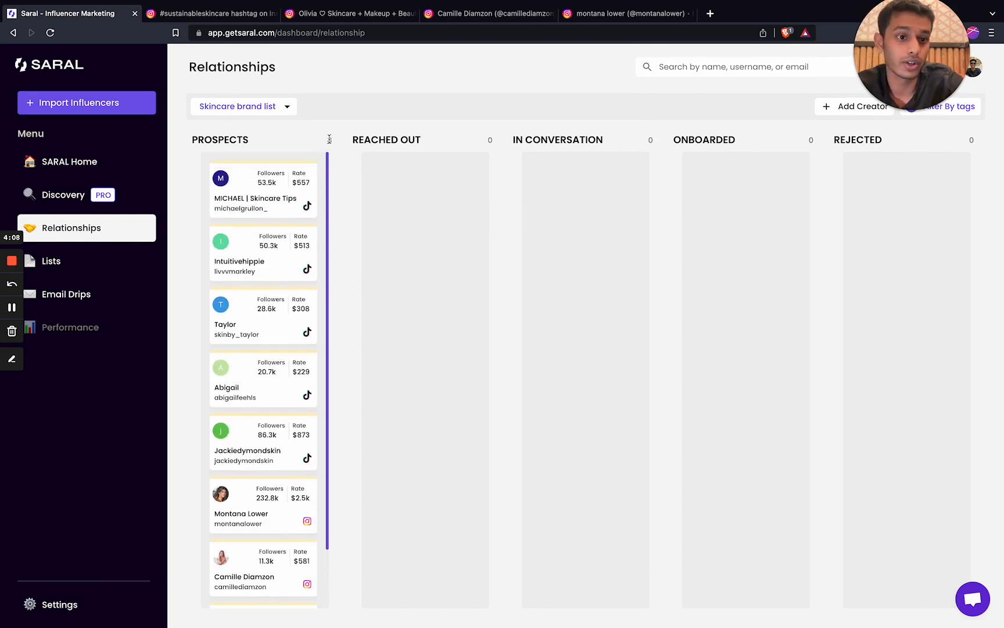
scroll(313, 407, down, 2)
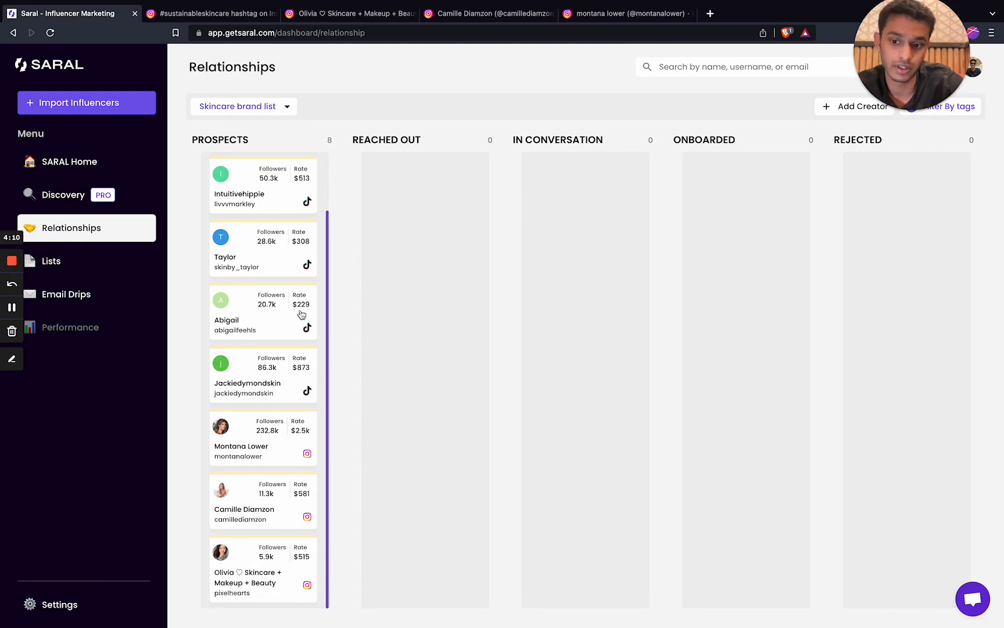
scroll(285, 378, up, 2)
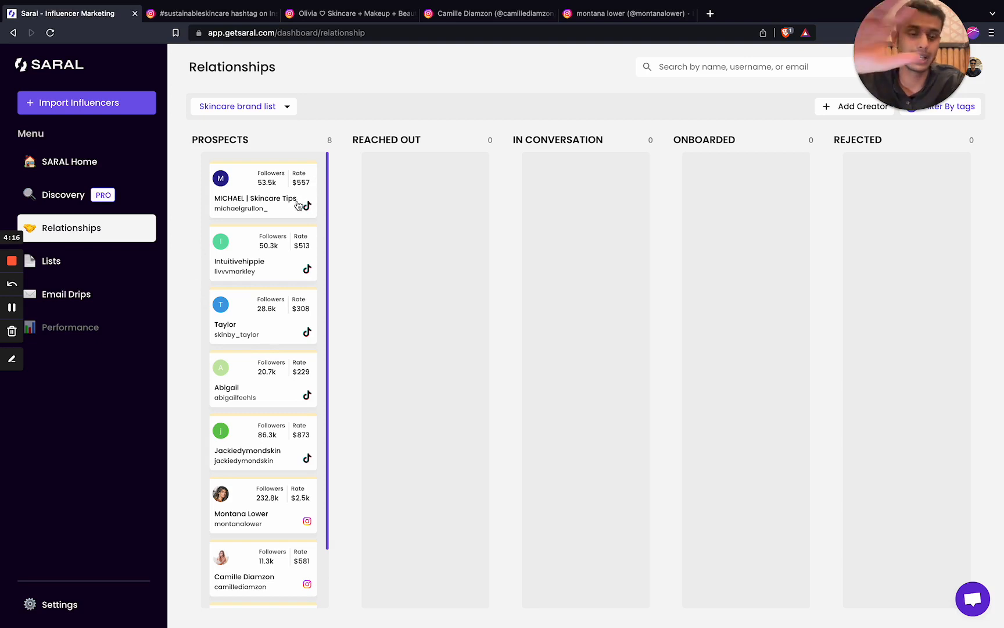
Step: Move all the creators in the Prospects stage to the Reached Out stage
drag(297, 204, 442, 219)
drag(280, 251, 443, 263)
drag(309, 335, 514, 266)
drag(256, 375, 392, 258)
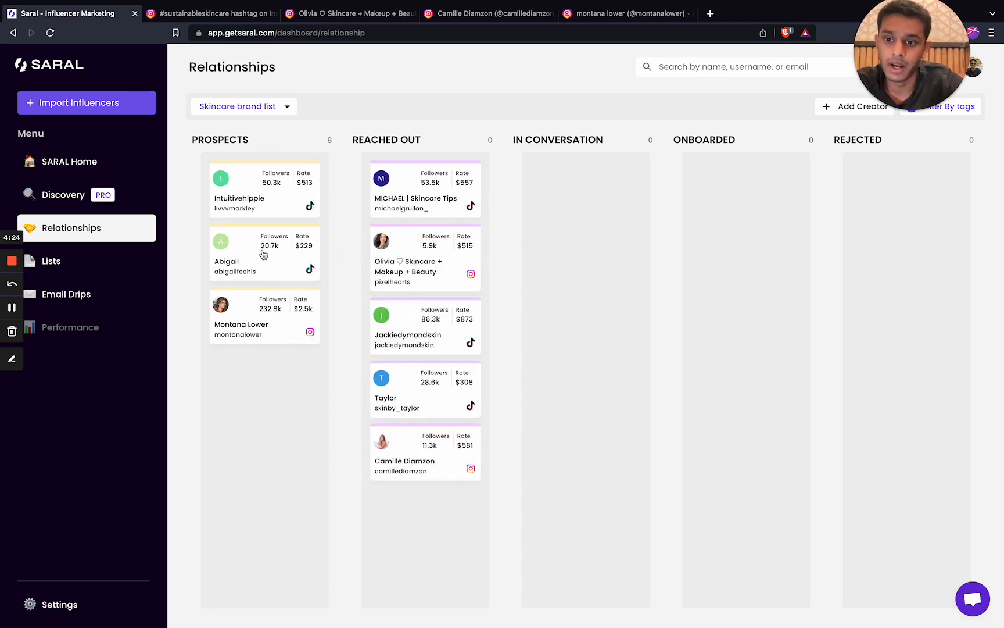
drag(263, 254, 388, 200)
drag(309, 198, 453, 227)
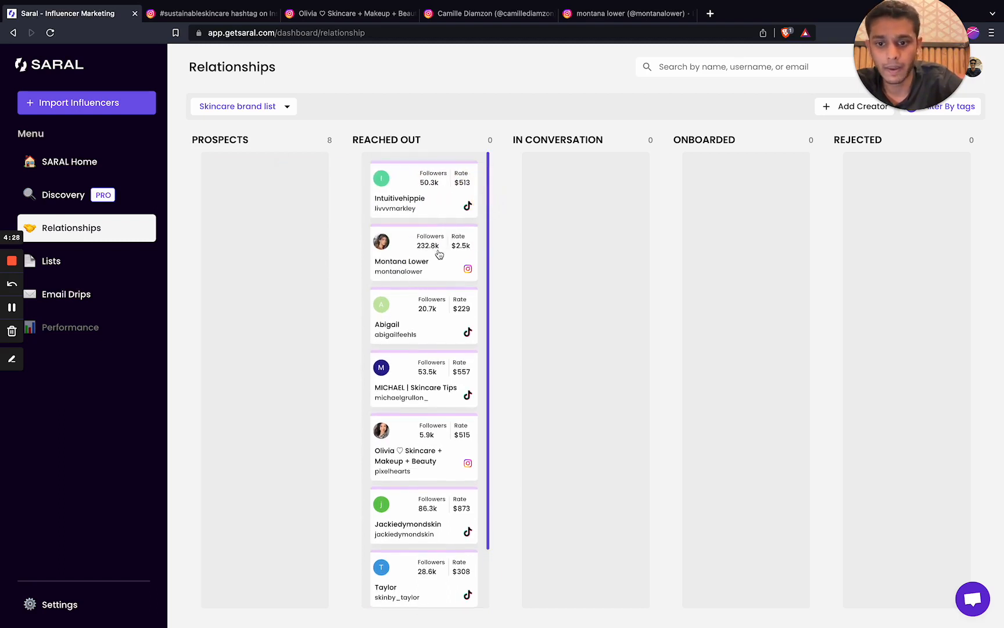
Step: Move the creators with 232.8k, 53.5k and 5.9k followers to In Conversation and the one with 11.3k followers to Rejected
drag(400, 277, 550, 221)
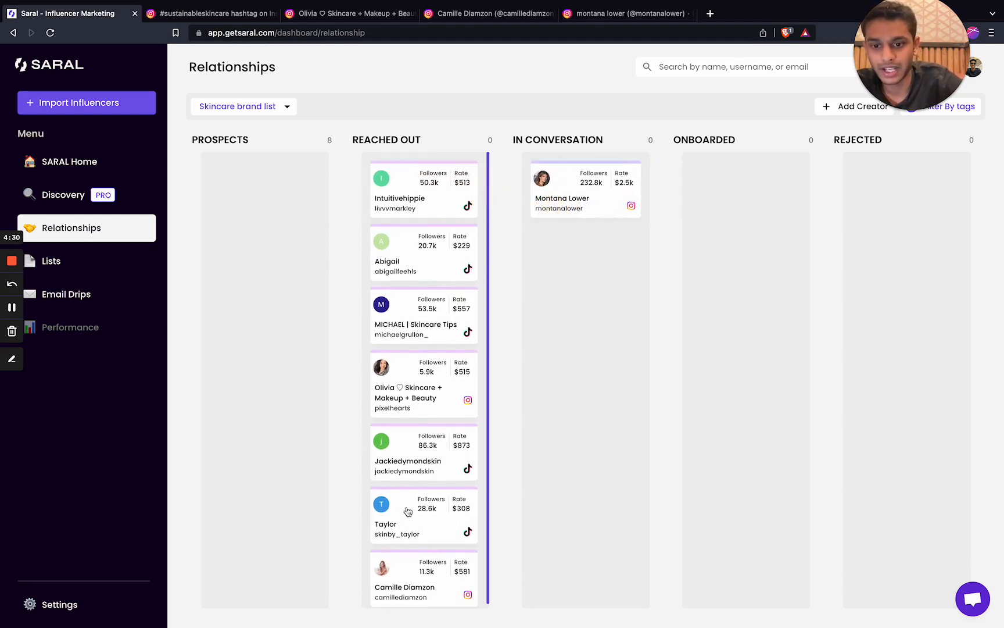
drag(423, 336, 564, 239)
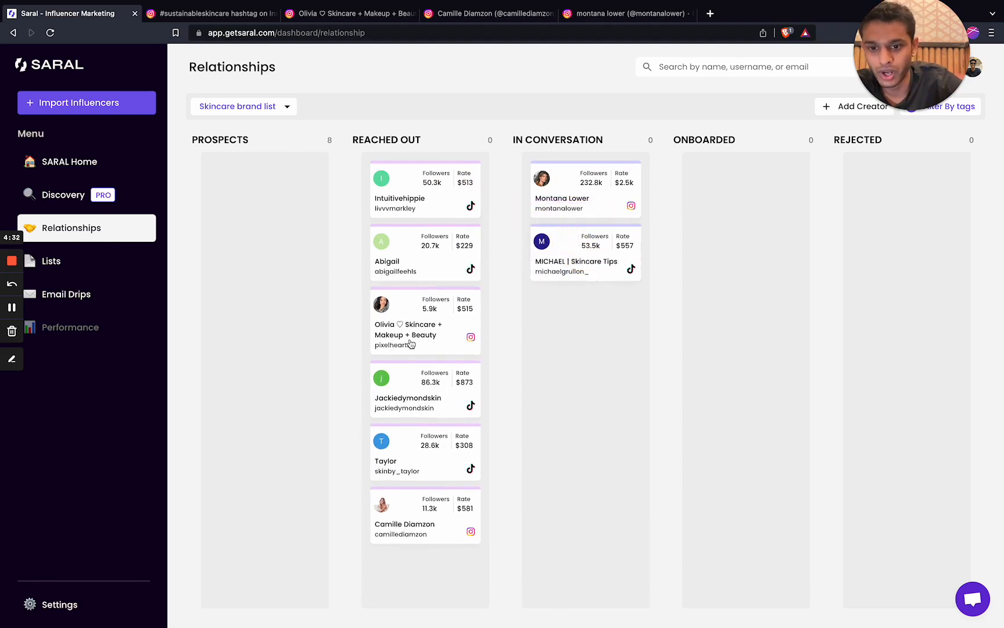
drag(409, 342, 626, 314)
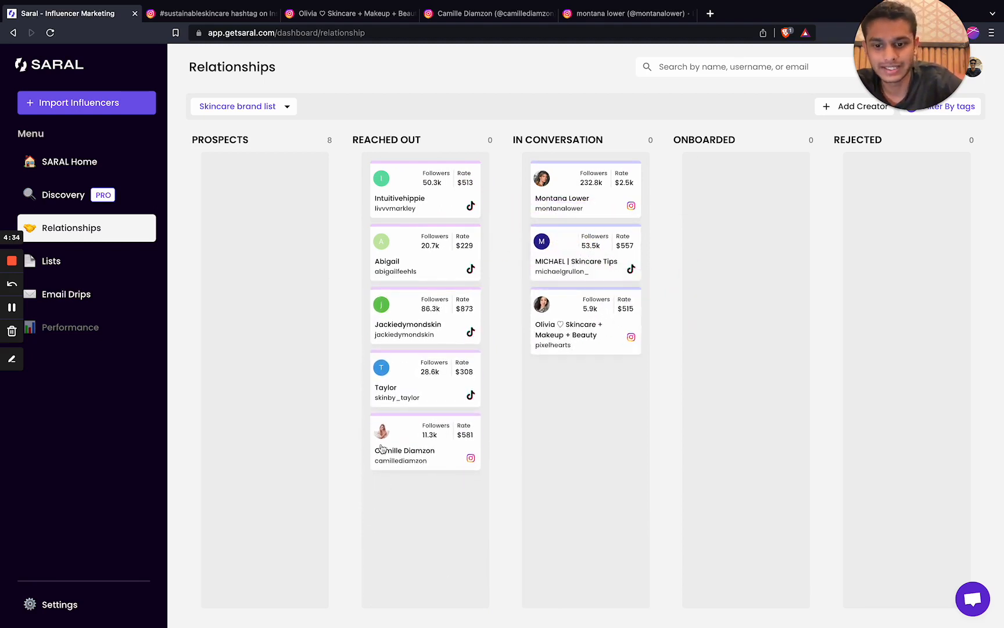
drag(416, 462, 915, 203)
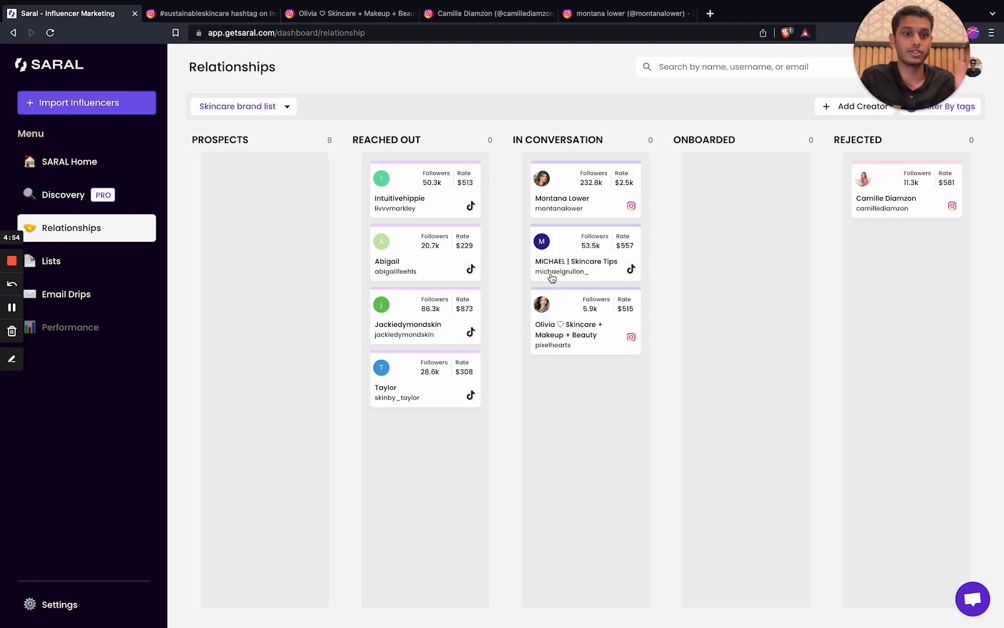
Step: Save the note "She wants to do a giveaway" for the 232.8k-follower creator in the In Conversation stage and return to the board
click(606, 205)
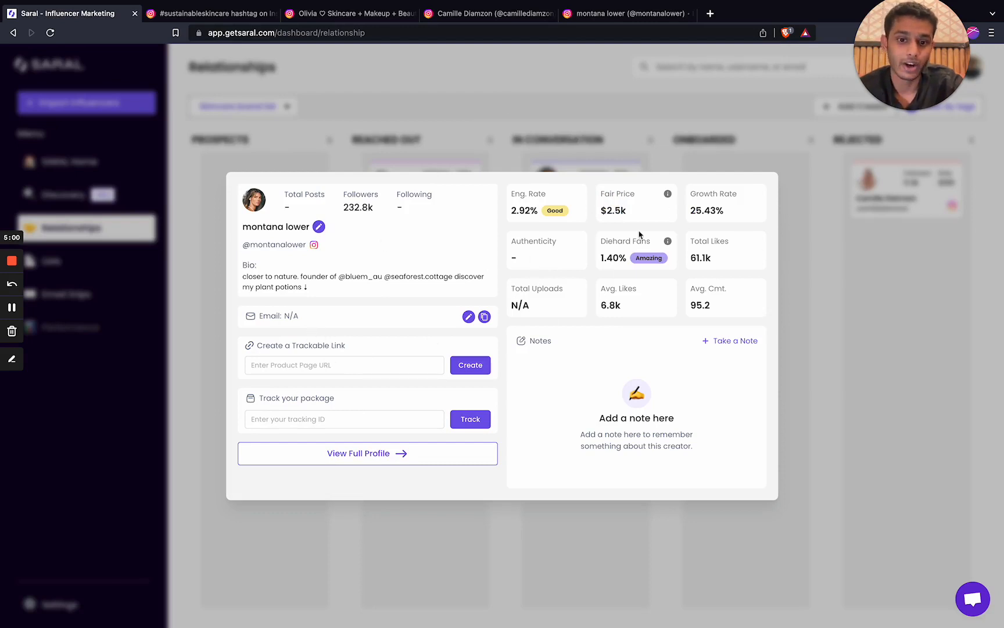
click(732, 346)
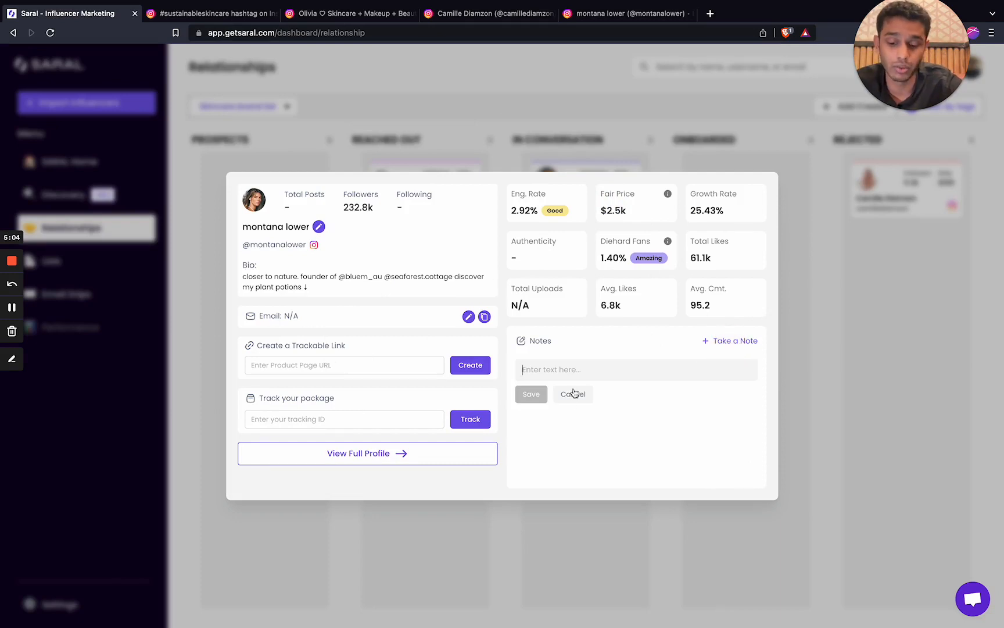
text(Gv)
key(BackSpace)
key(BackSpace)
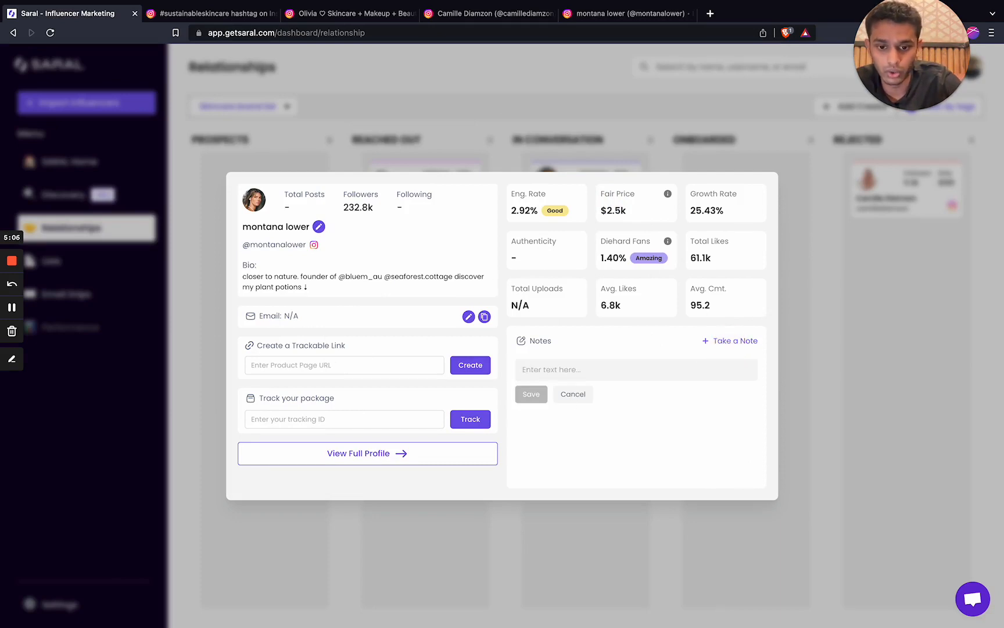
text(She wants to )
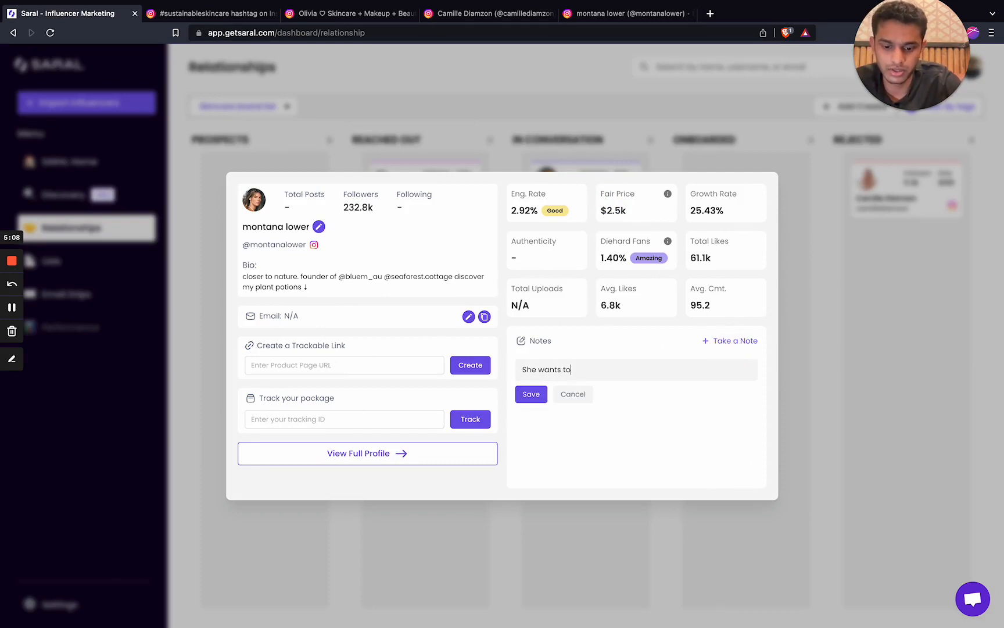
text(do a giveaway)
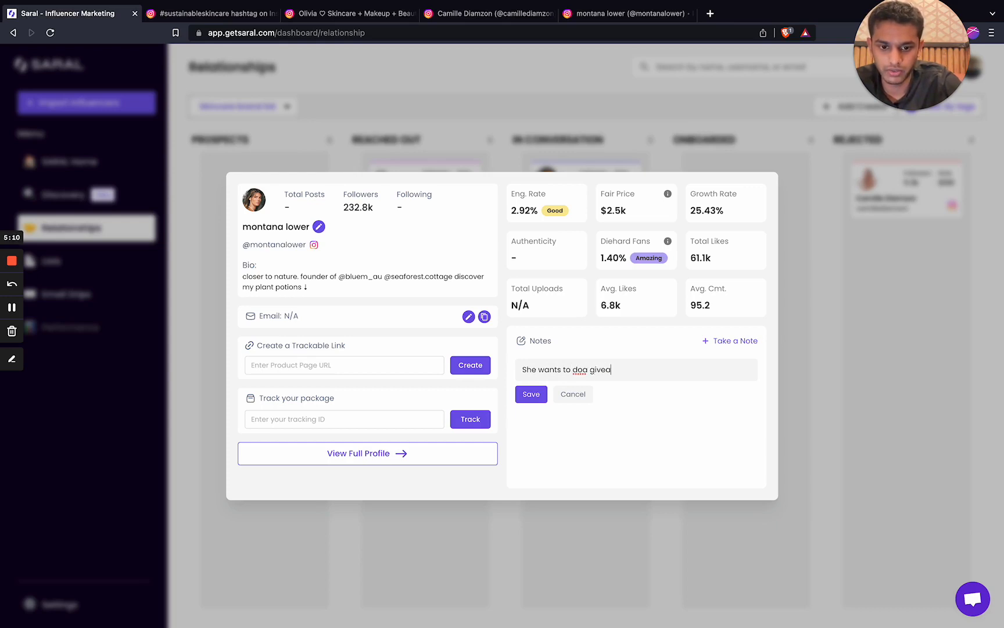
click(538, 396)
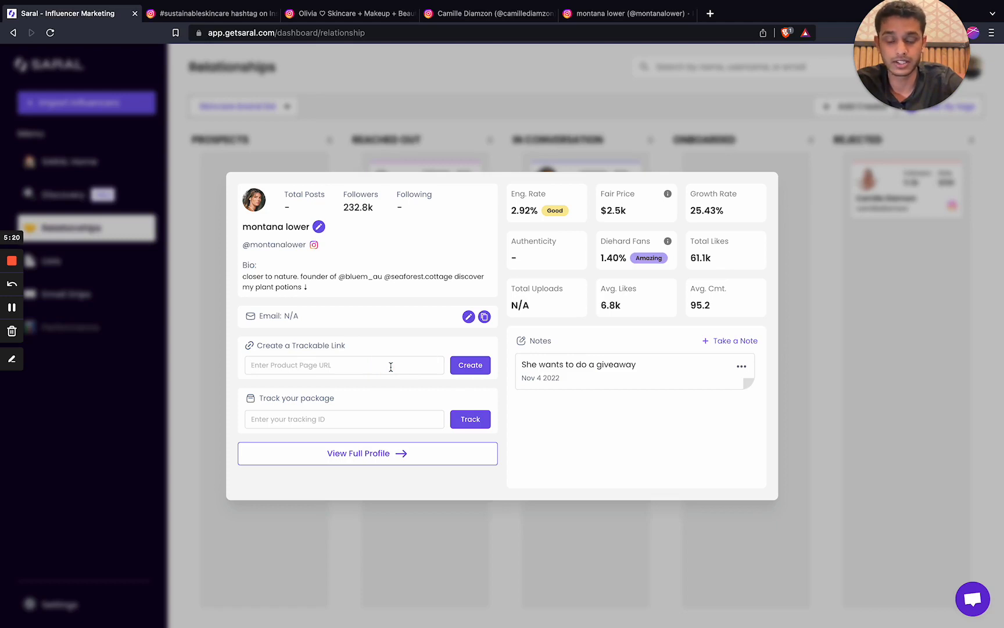
click(338, 418)
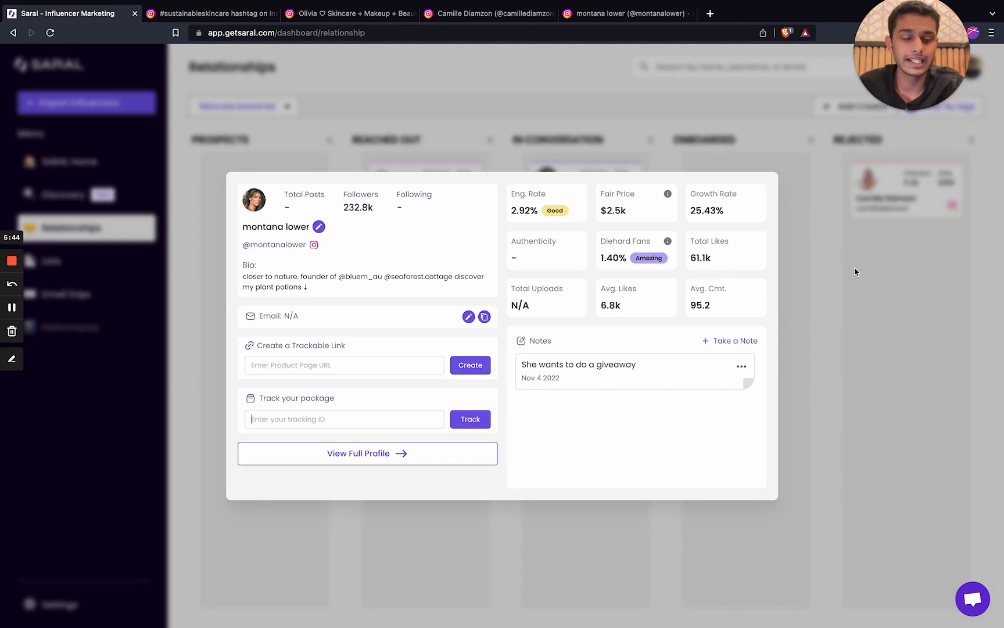
click(868, 282)
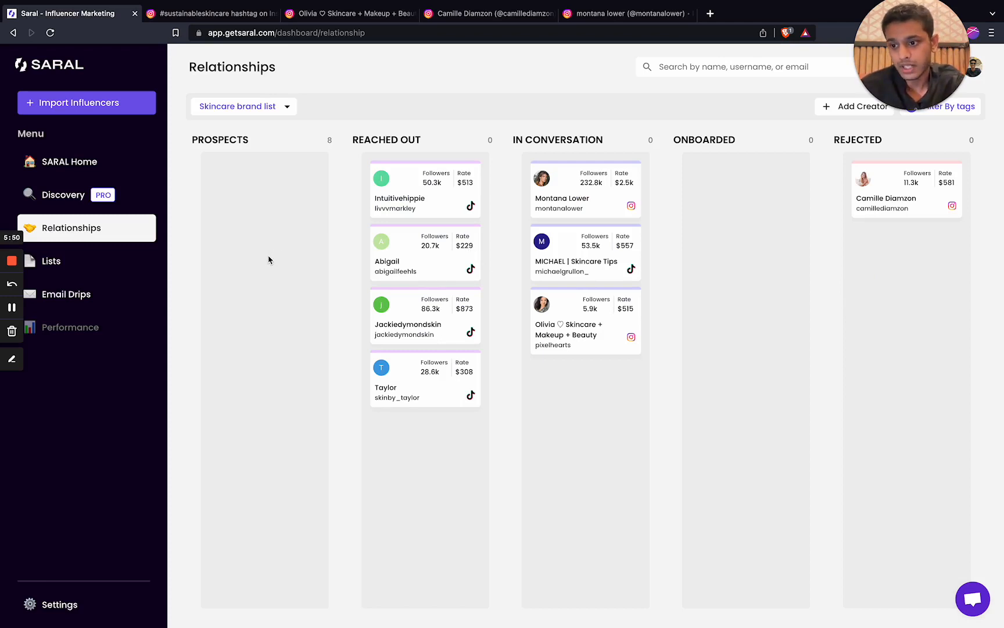
Step: Move the creators with 5.9k, 53.5k and 28.6k followers to Onboarded and the one with 20.7k followers to In Conversation
drag(580, 335, 724, 183)
drag(587, 274, 750, 229)
drag(561, 218, 816, 212)
drag(433, 280, 596, 215)
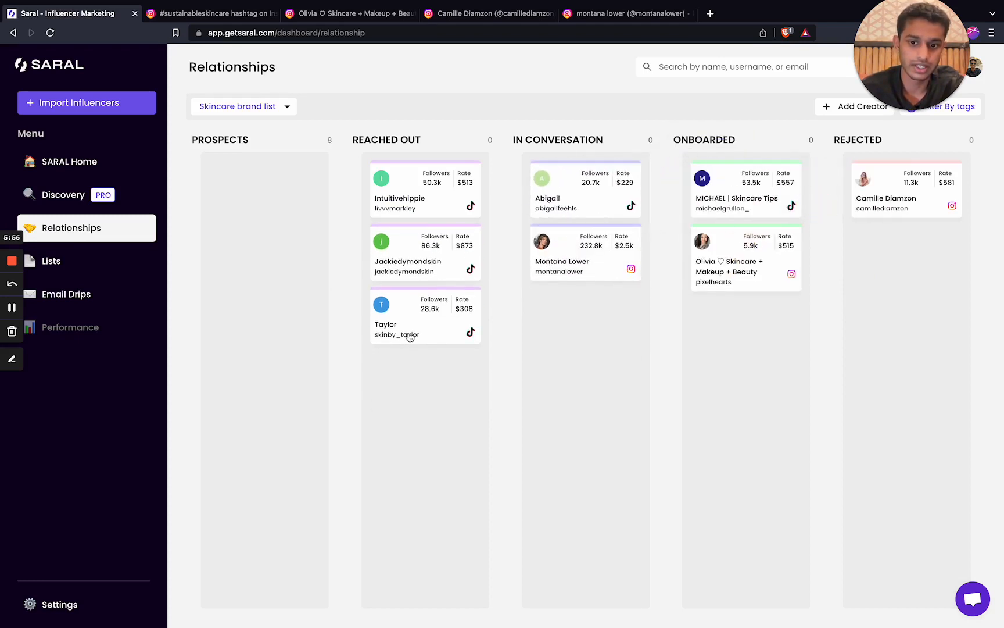
drag(410, 337, 744, 262)
Step: Open the full profile of the onboarded creator with 53.5k followers and review its lists, drips, tasks, tags, tracking and statistics sections
click(743, 259)
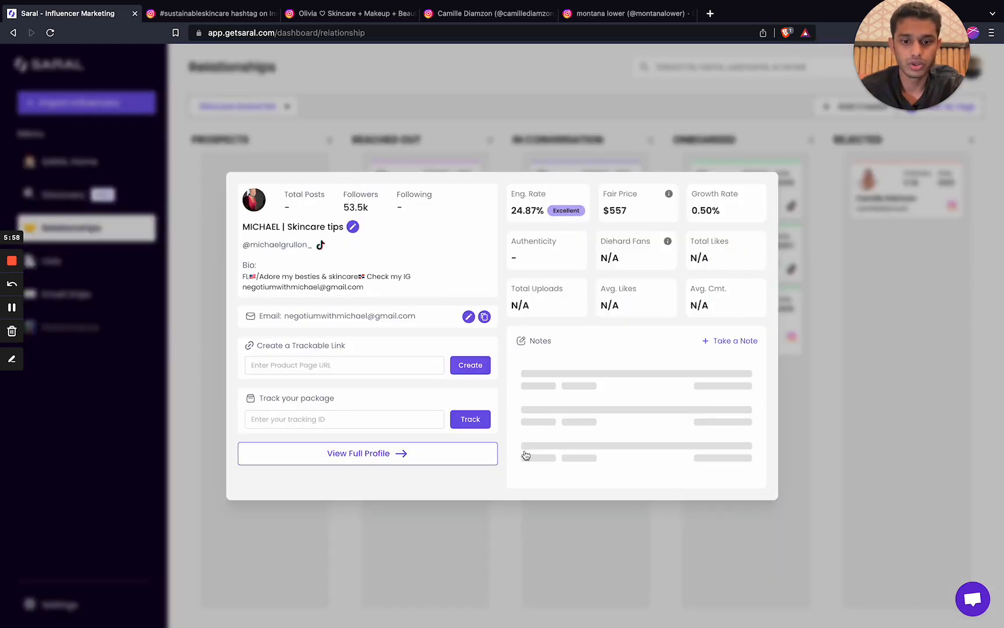
click(401, 459)
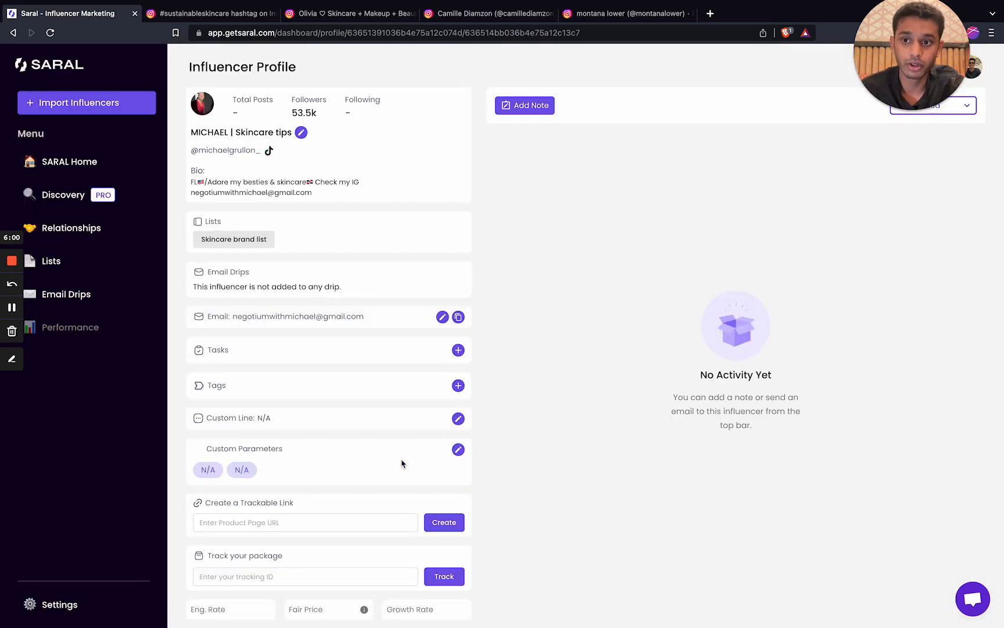
scroll(376, 514, down, 3)
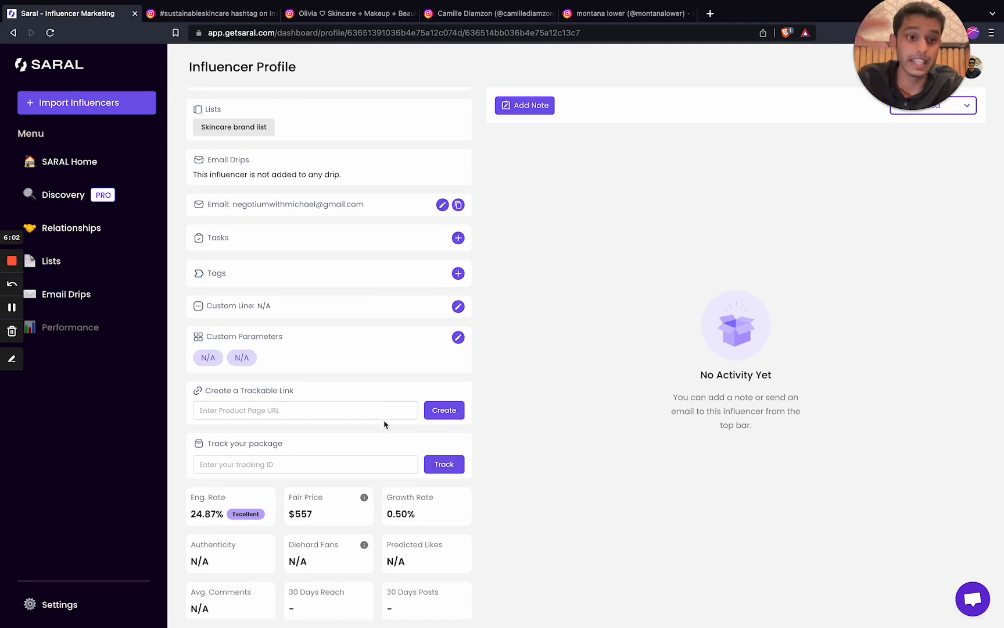
scroll(331, 364, down, 1)
scroll(332, 363, up, 4)
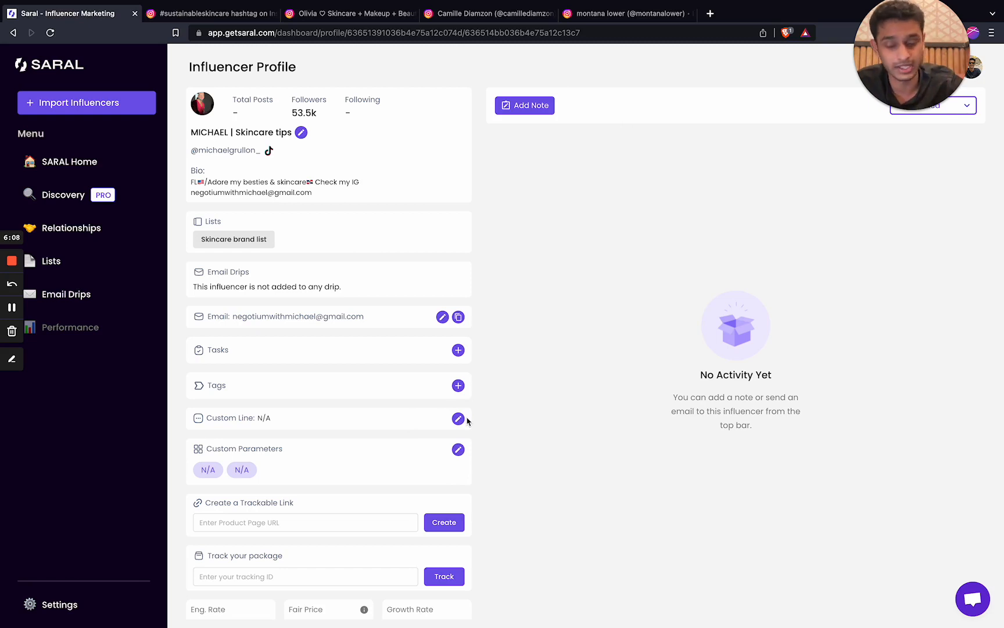
scroll(468, 421, down, 1)
scroll(467, 421, down, 2)
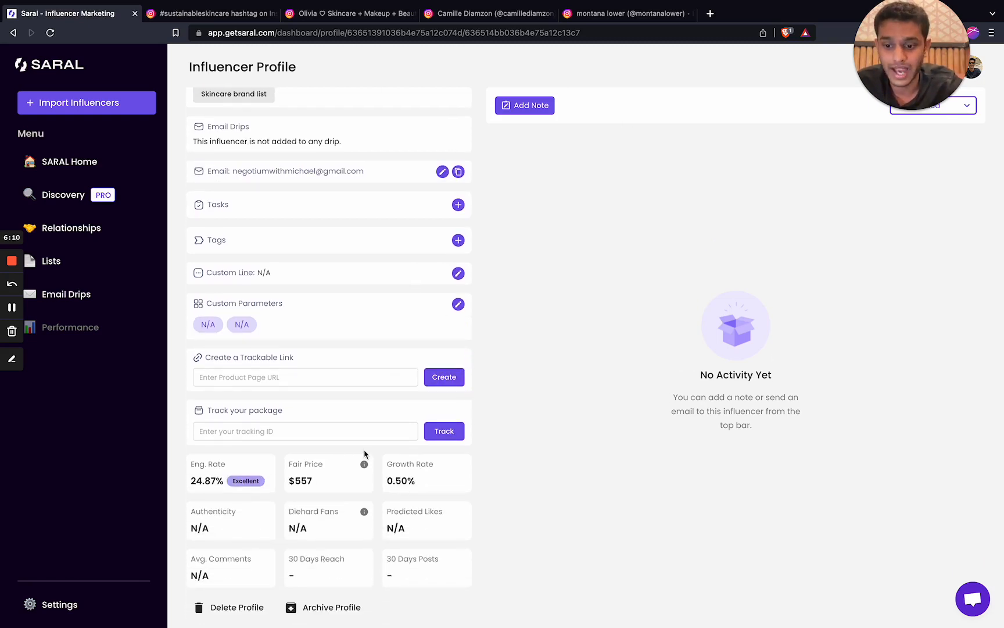
scroll(365, 454, up, 3)
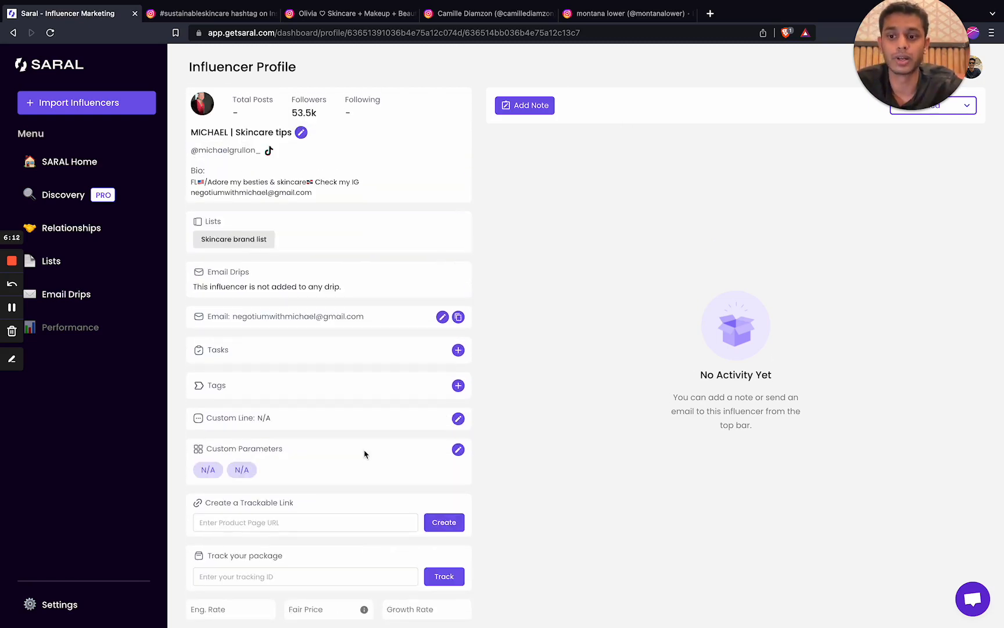
Step: Add a task reminder "New year's giveaway" due December 15, 2022 to the creator's profile
click(458, 350)
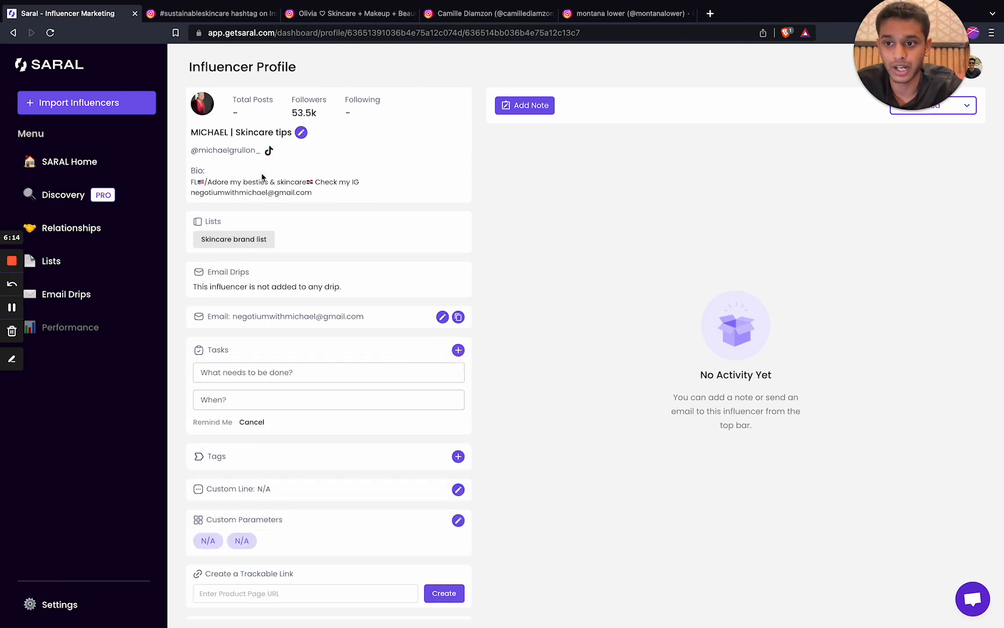
click(297, 374)
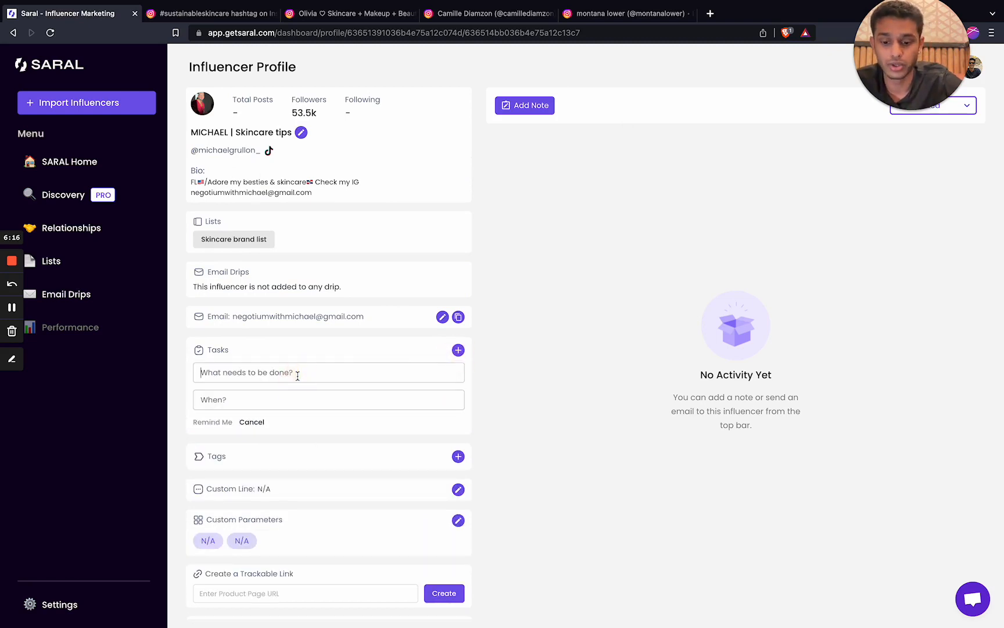
text(Ne ww ye)
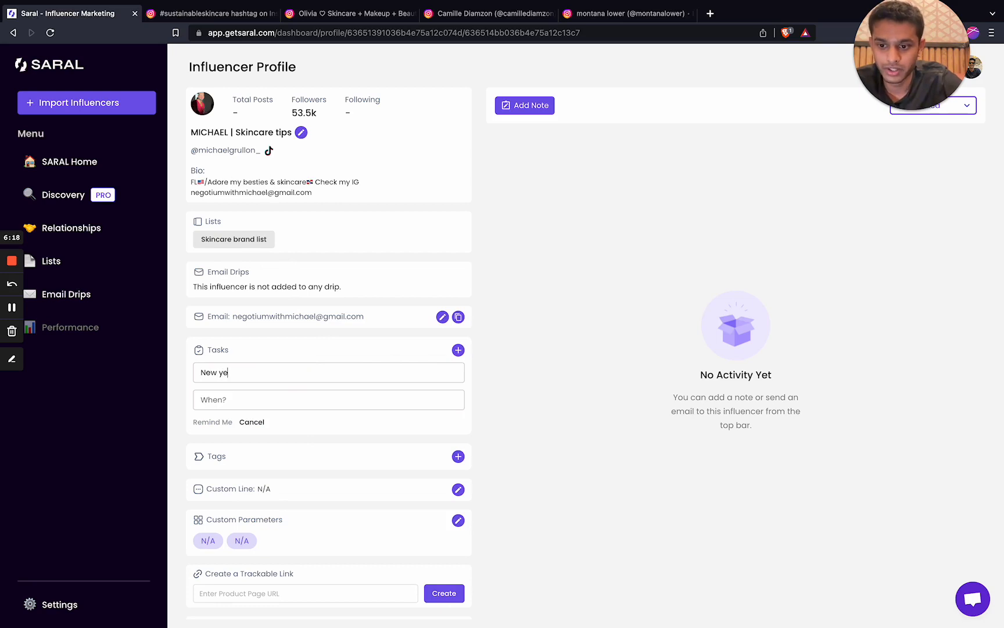
text(ar's giveaway)
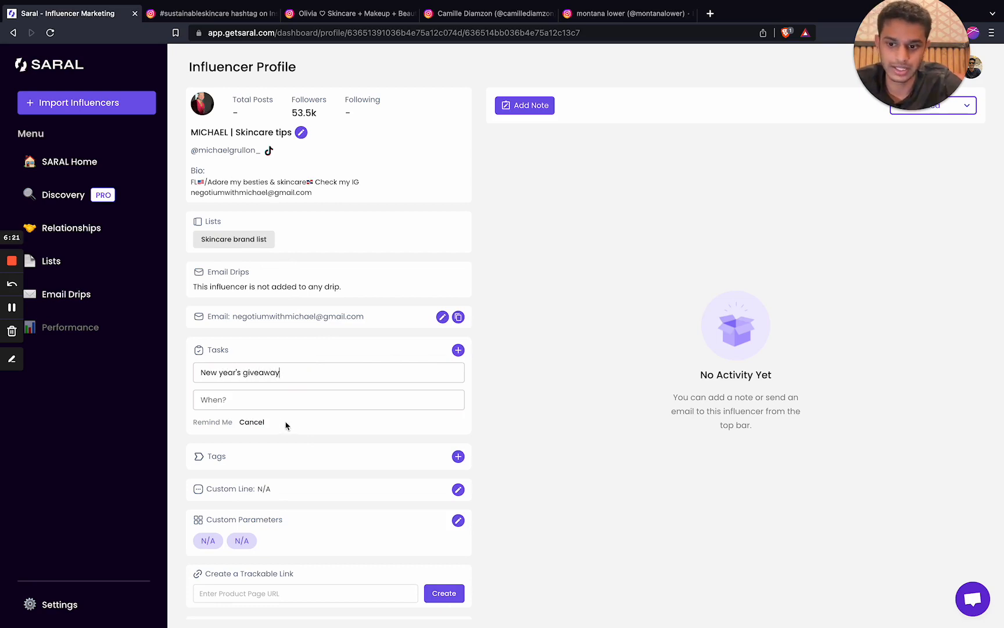
click(268, 398)
click(320, 433)
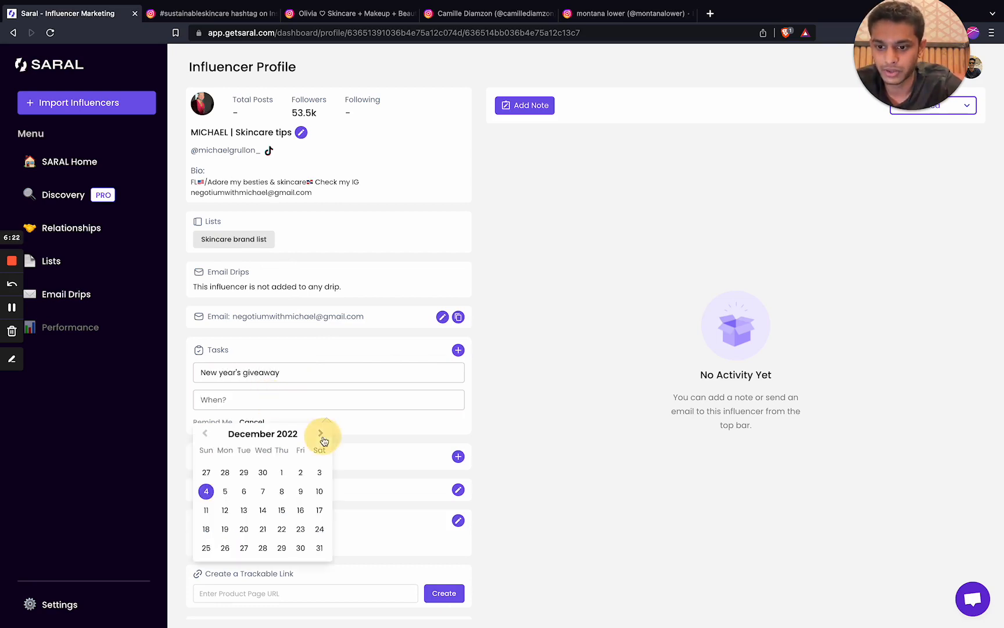
click(283, 513)
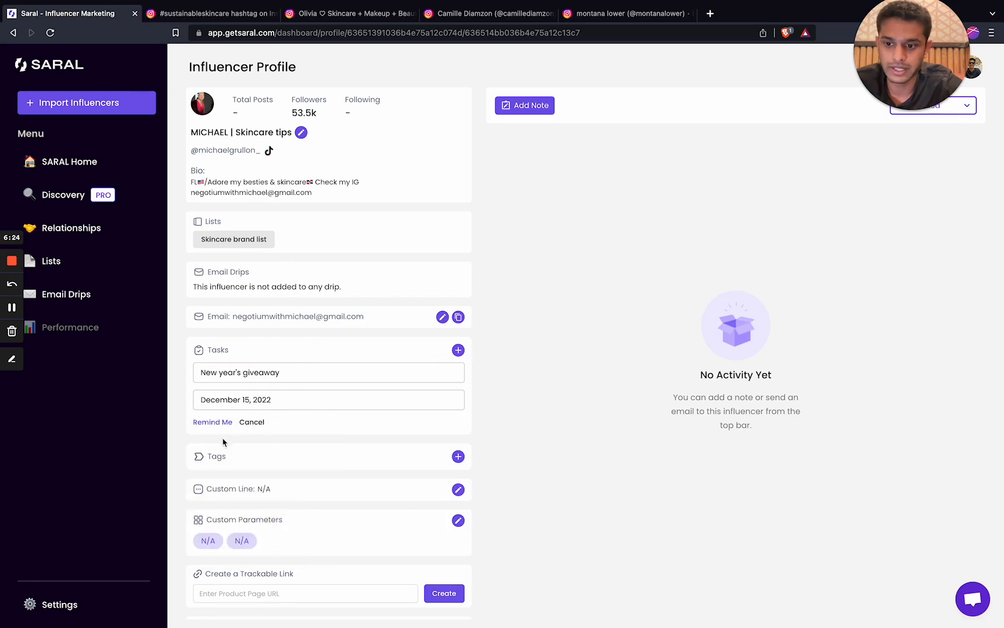
click(216, 426)
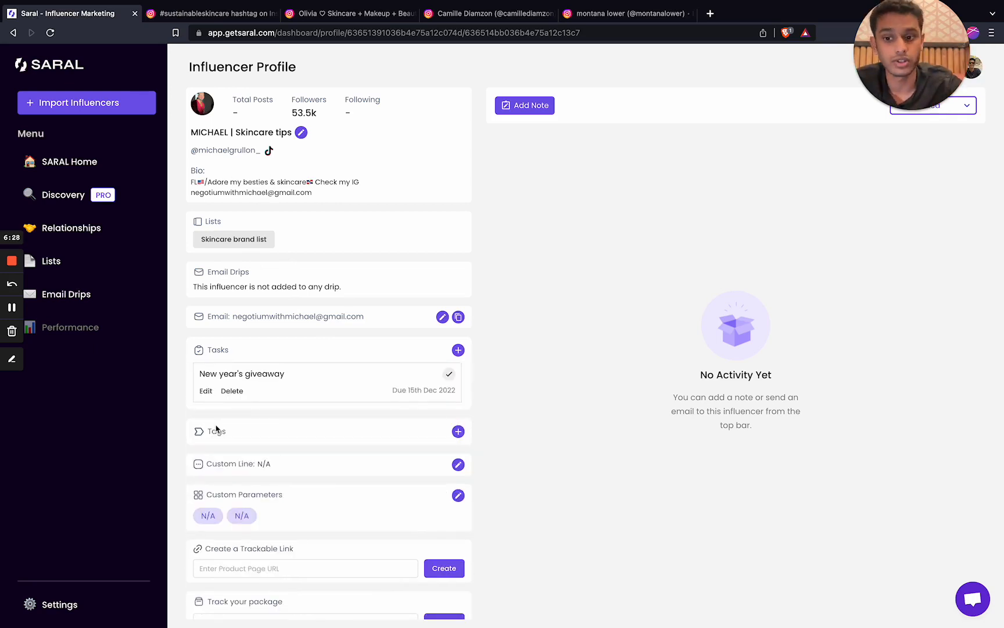
Step: Open the tag selection for this creator, search the existing tags for "Oil" and clear the search
scroll(407, 440, down, 1)
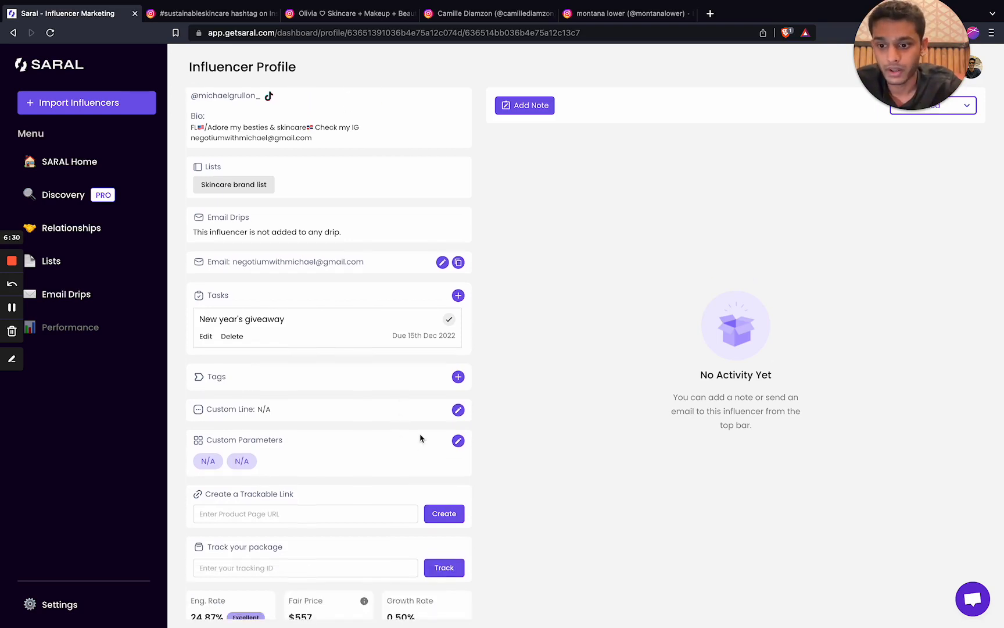
click(458, 377)
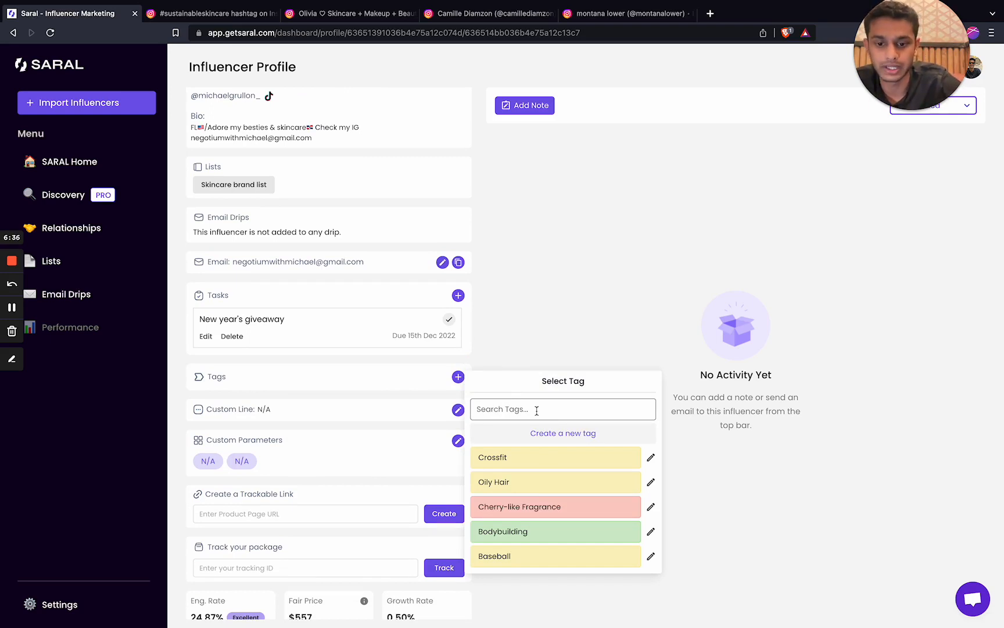
text(Oil)
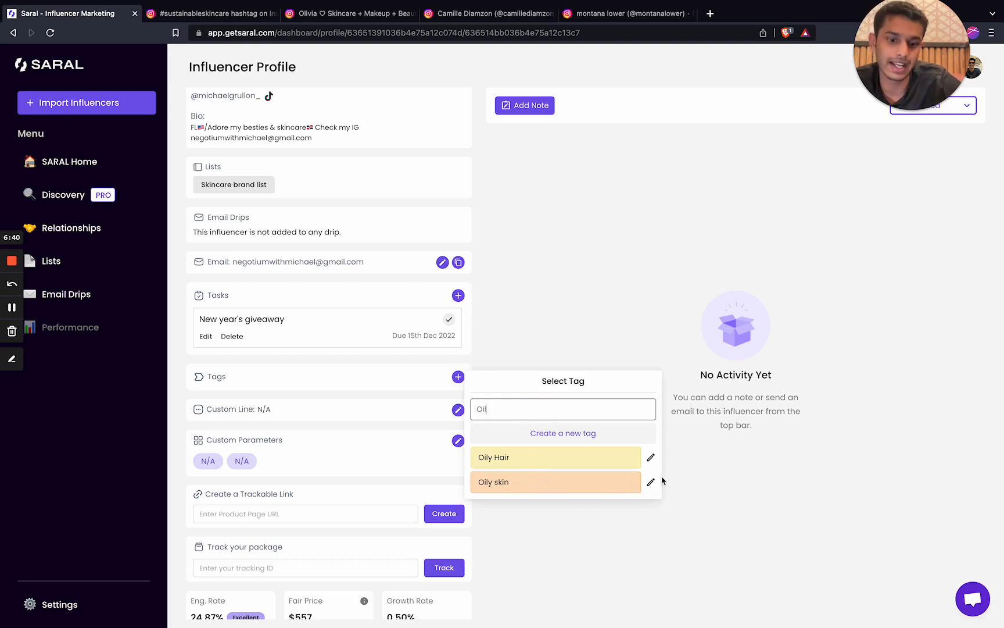
key(ctrl+a)
key(BackSpace)
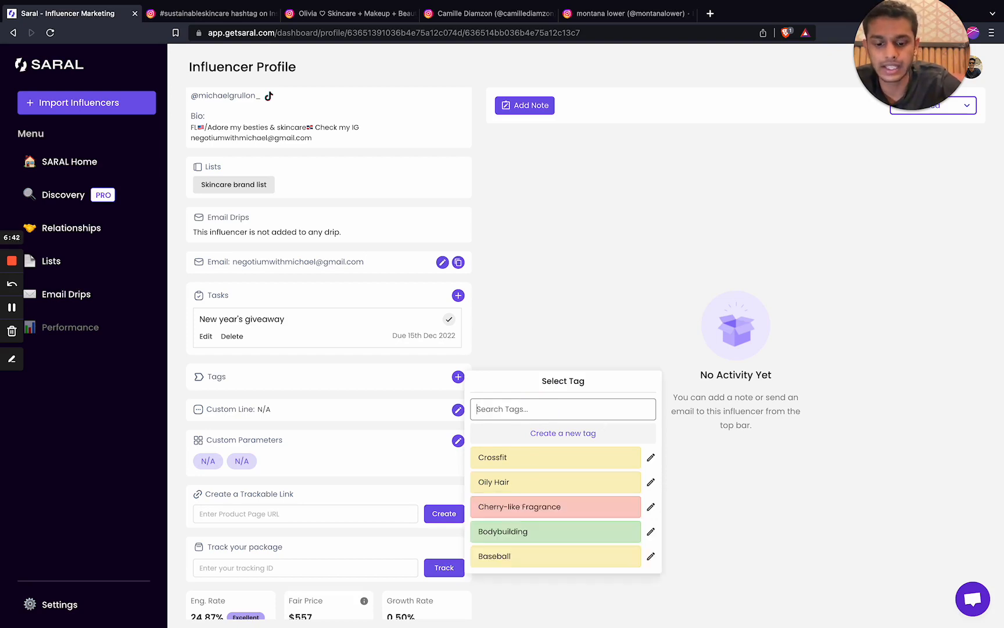
Step: Create a yellow tag named "Dry Skin Product", apply it to the creator's profile and close the tag selection
text(Dry)
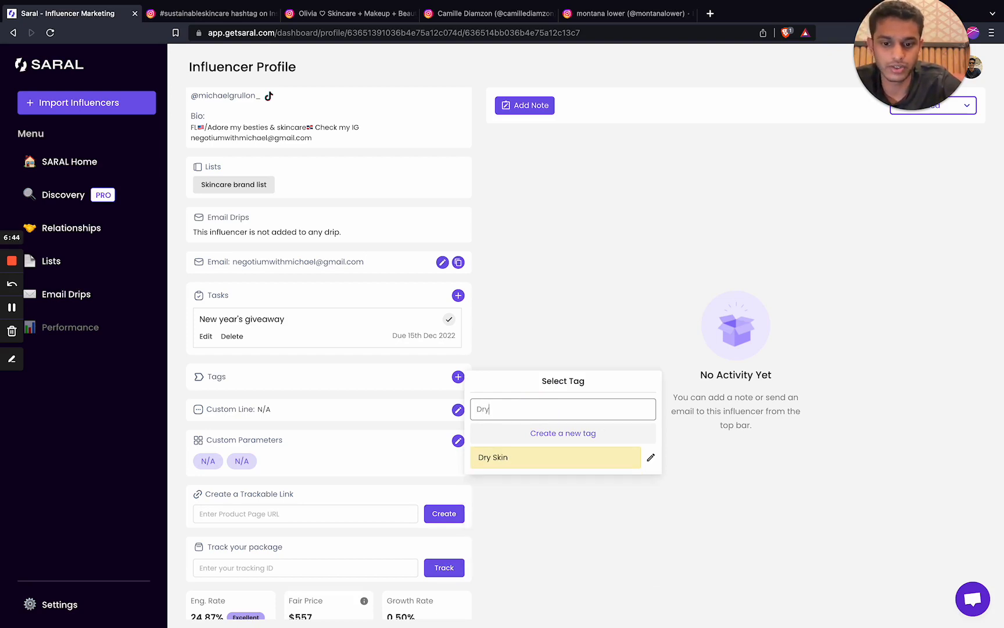
text( Skin)
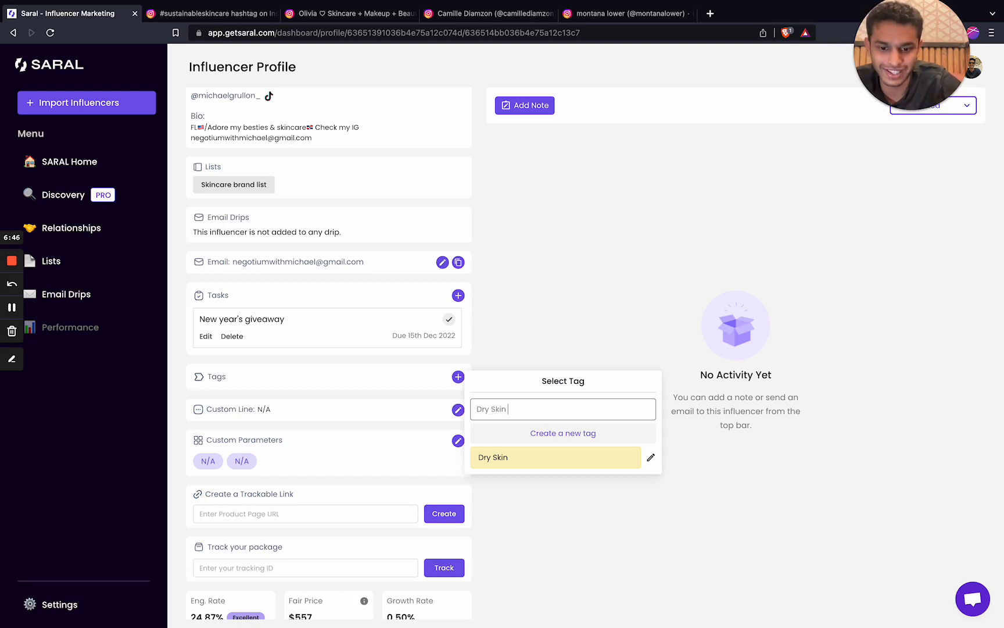
text( Nee)
key(BackSpace)
key(BackSpace)
key(BackSpace)
text(Pro)
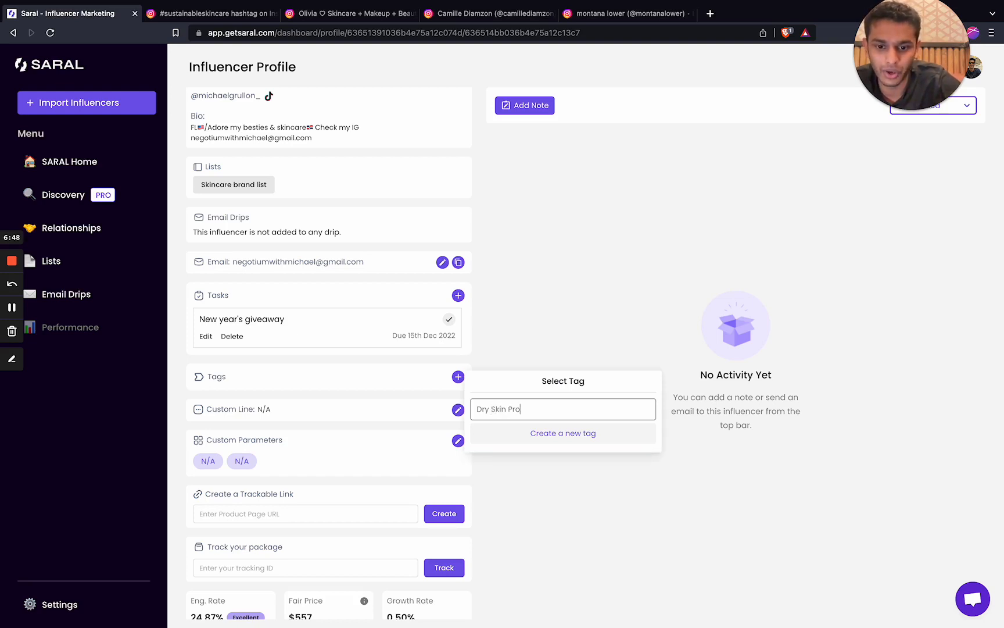
text(duct)
click(571, 439)
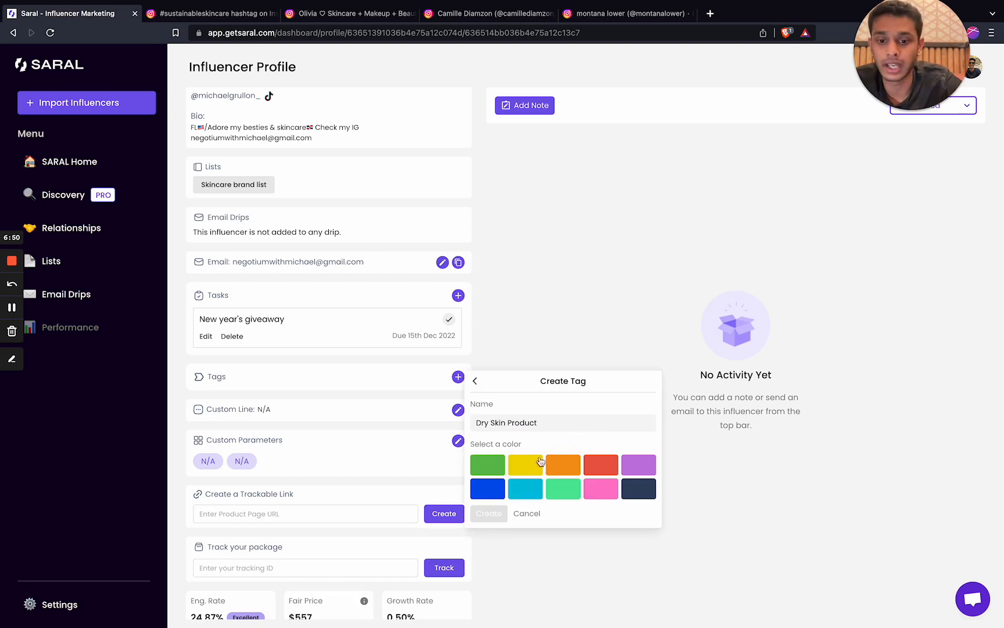
click(517, 469)
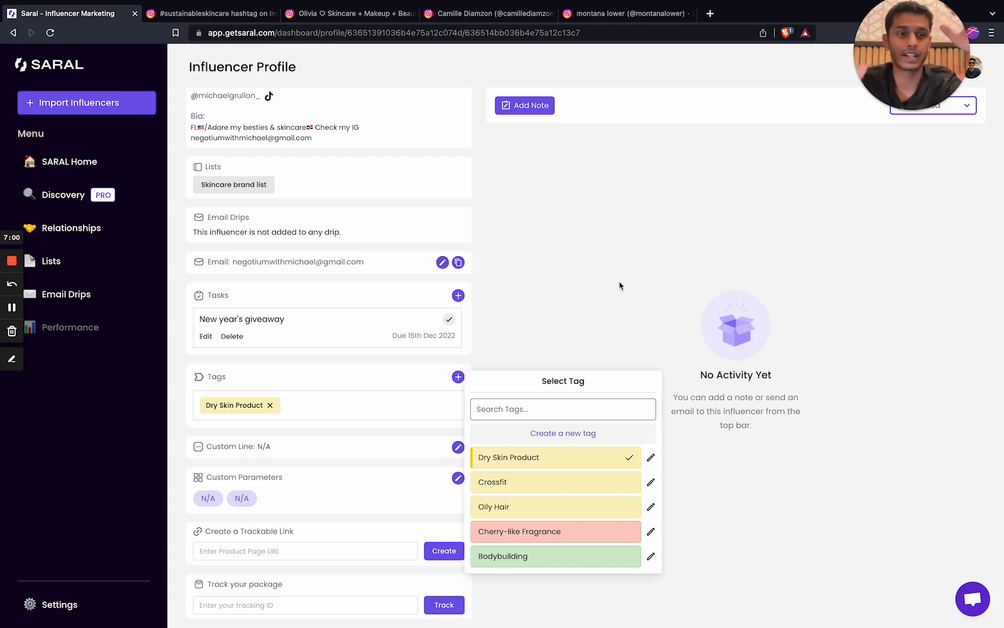
click(648, 222)
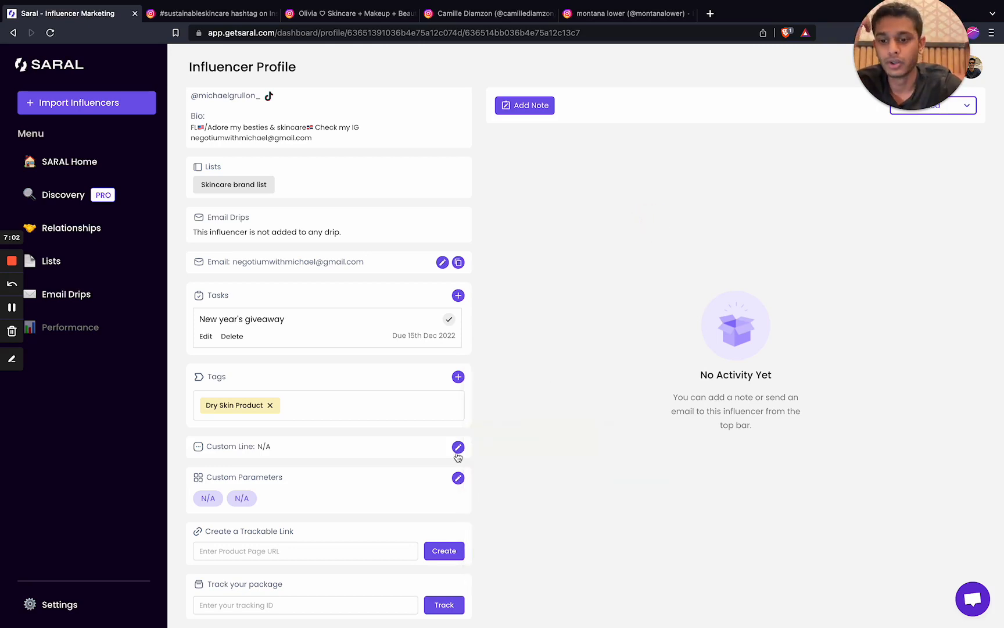
Step: Go to the SARAL Home dashboard and review the IRM mastery level, creator progress, tasks and packages sections
scroll(407, 458, down, 1)
scroll(318, 438, down, 1)
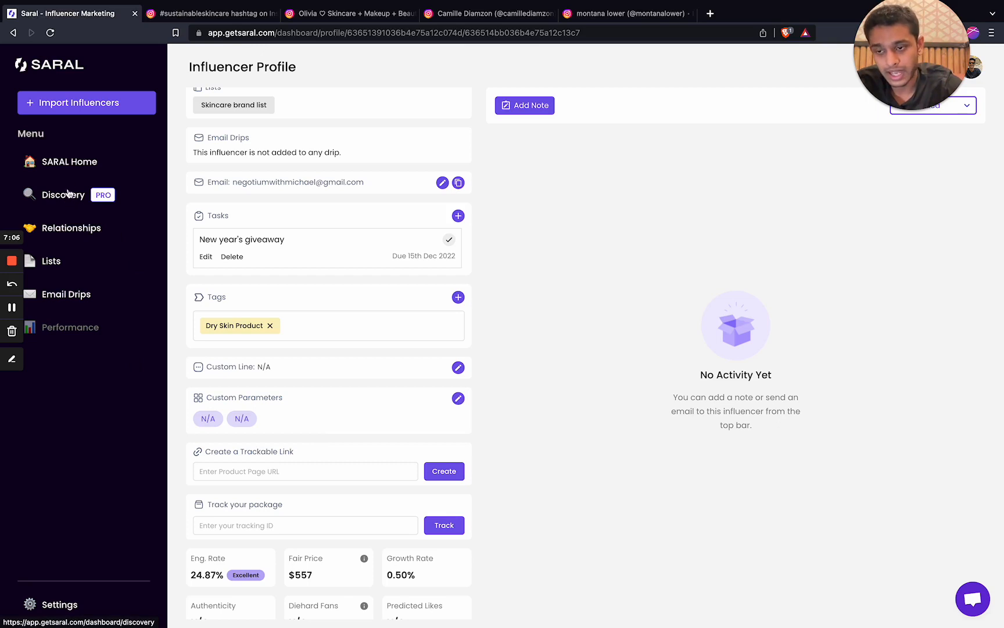
click(68, 165)
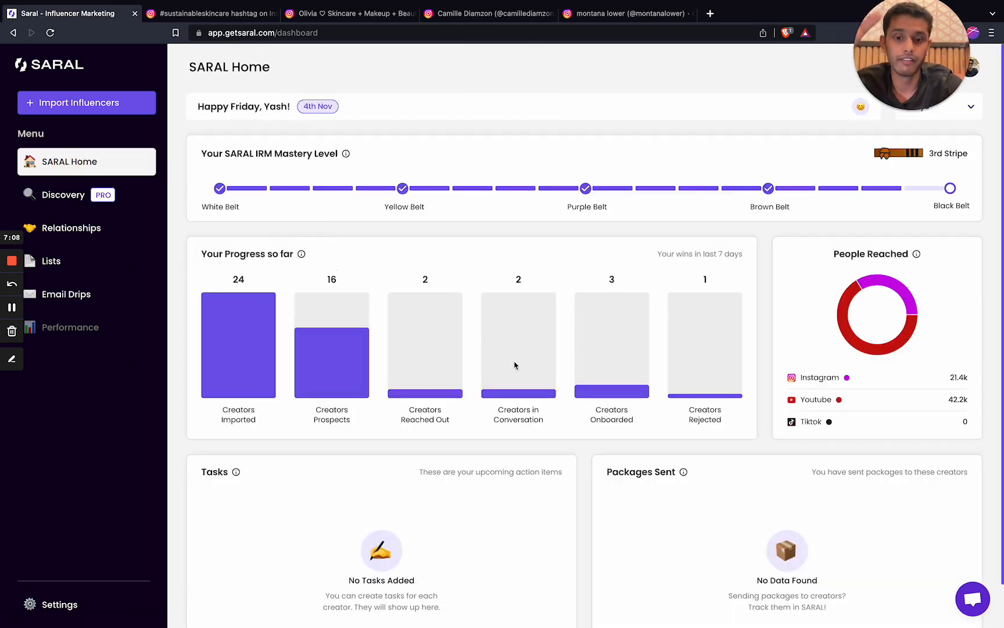
mouse_move(904, 63)
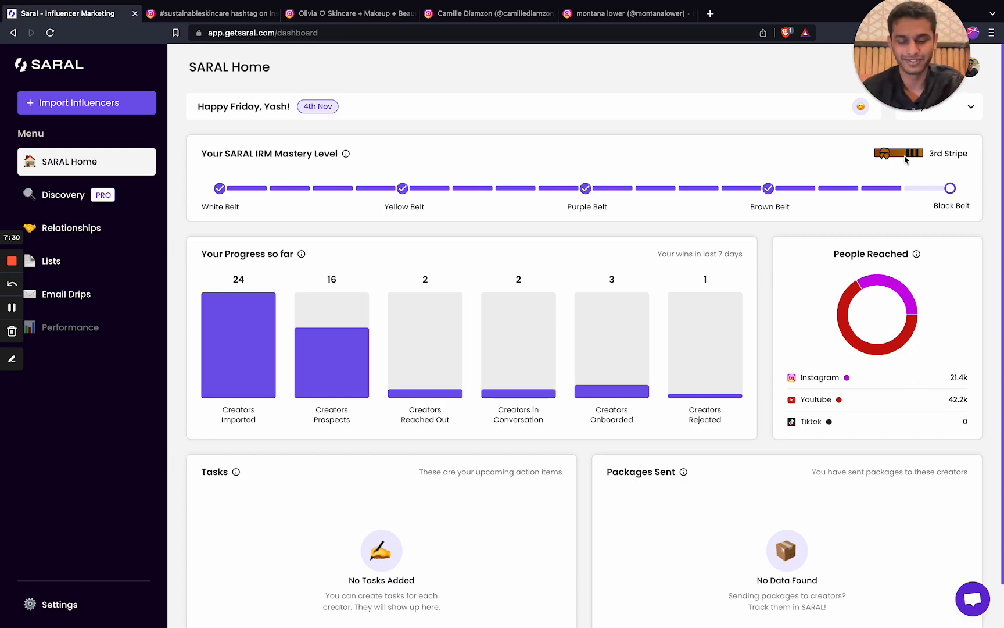
mouse_move(949, 191)
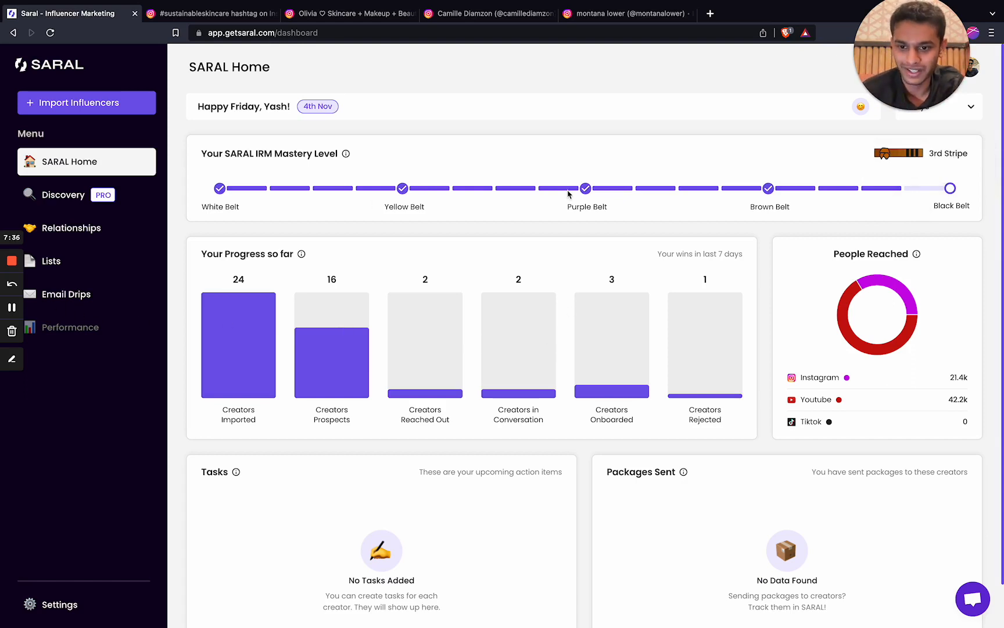
scroll(558, 230, down, 2)
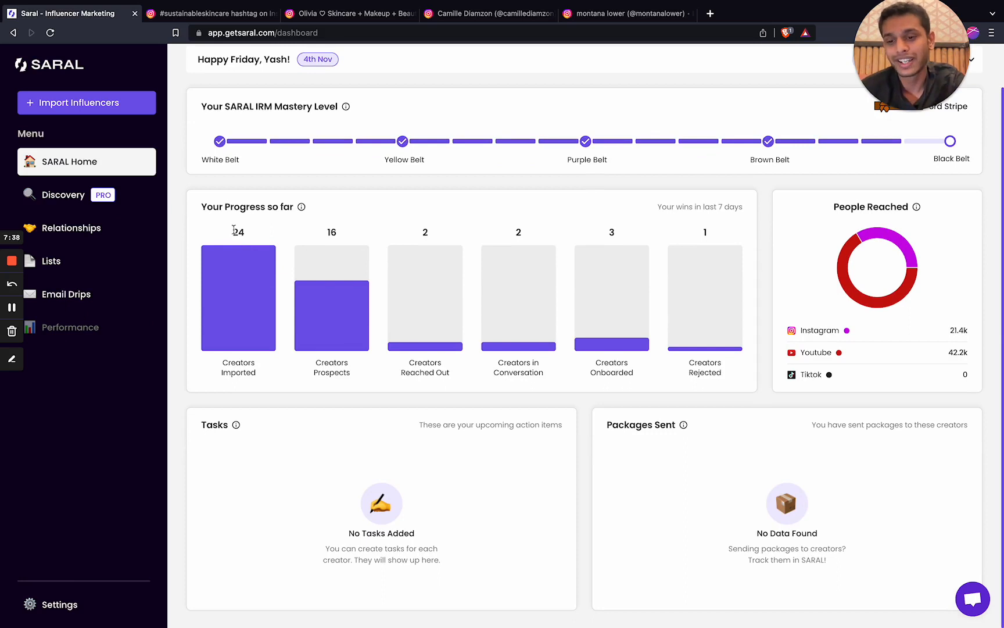
scroll(262, 263, up, 2)
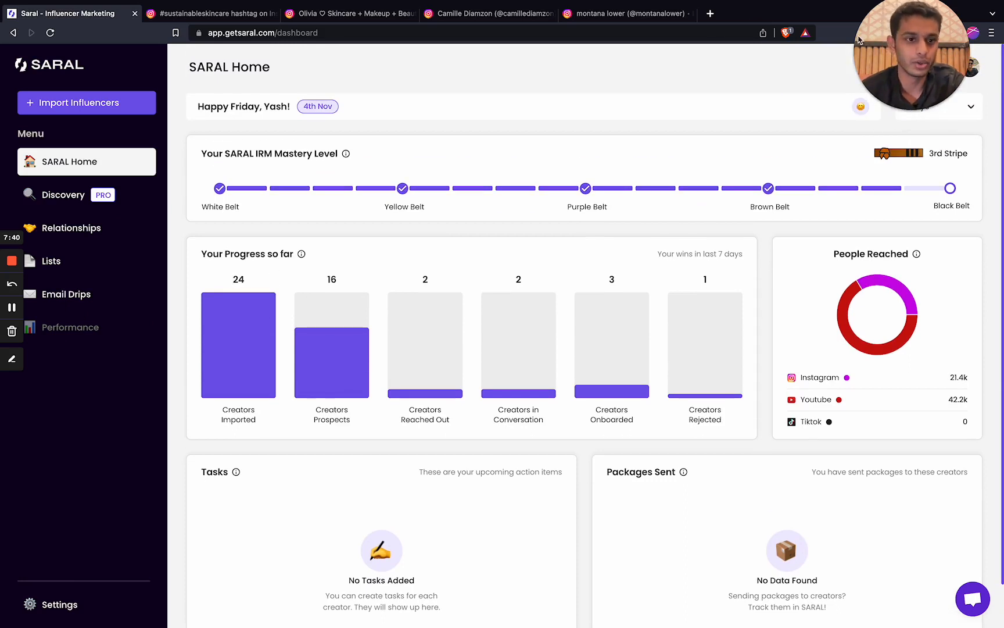
Step: Check the dashboard's available time ranges without changing the selection, and examine the creator progress and people reached statistics
click(941, 112)
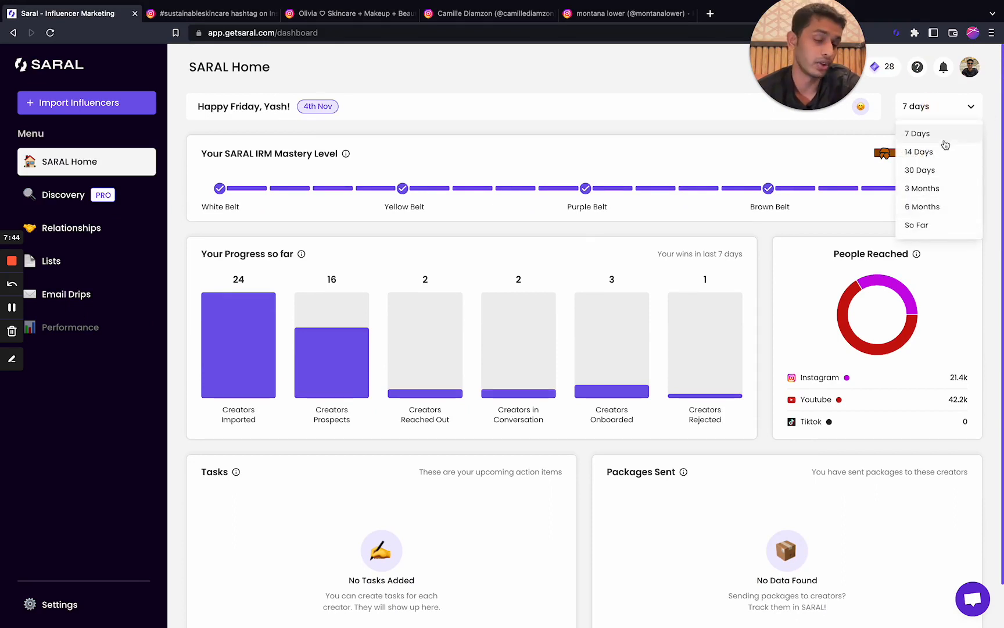
click(698, 79)
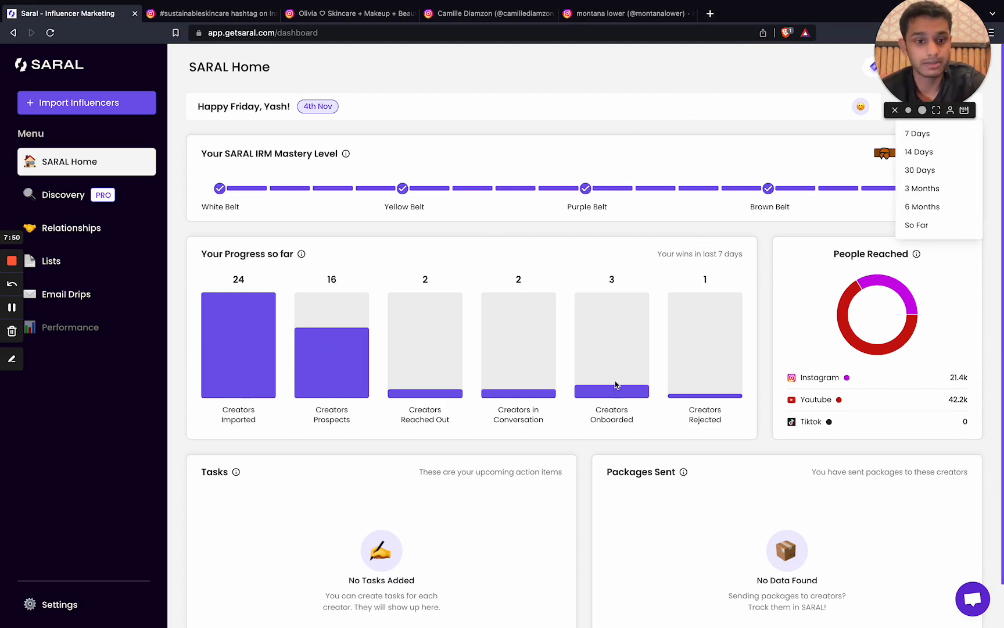
click(852, 273)
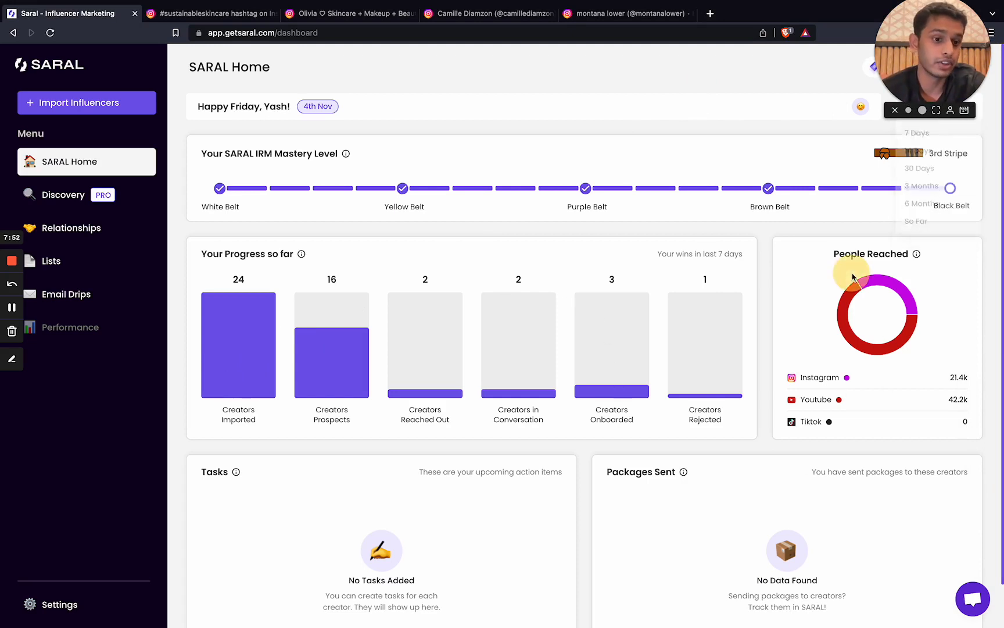
scroll(521, 389, down, 1)
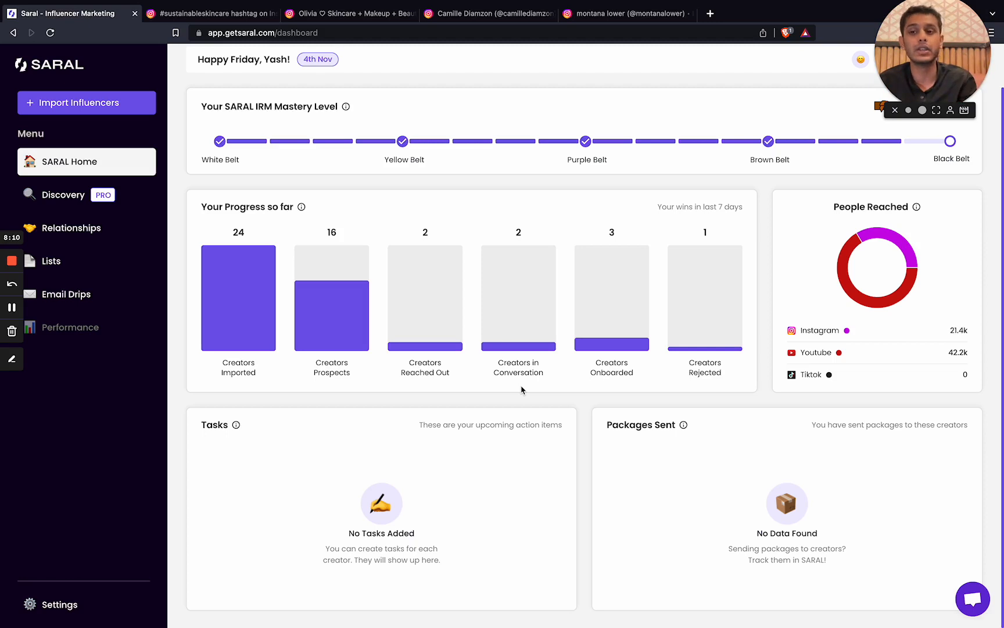
scroll(521, 389, up, 2)
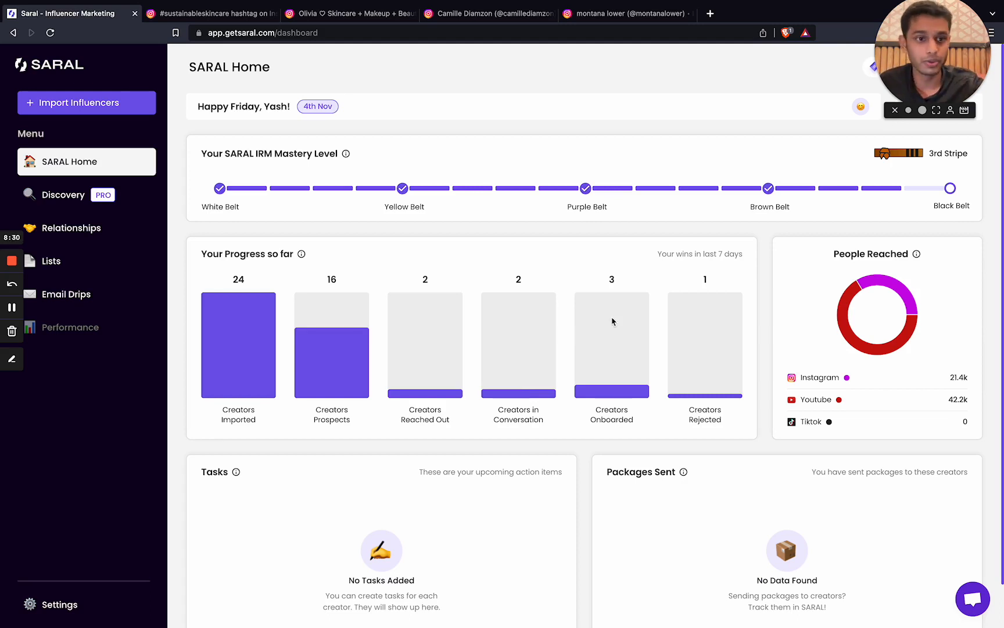
click(923, 110)
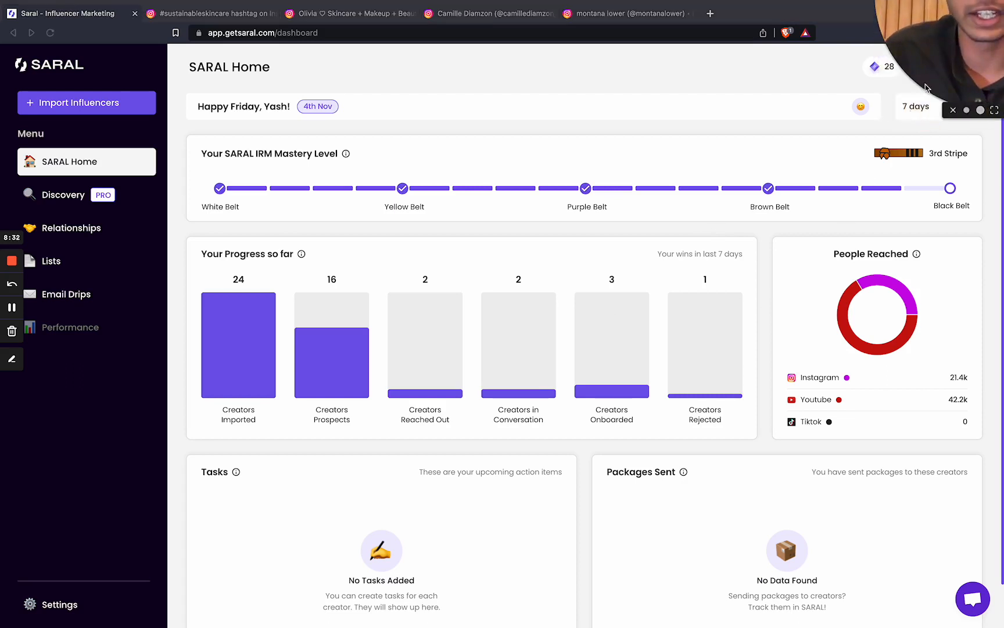
drag(963, 32, 482, 354)
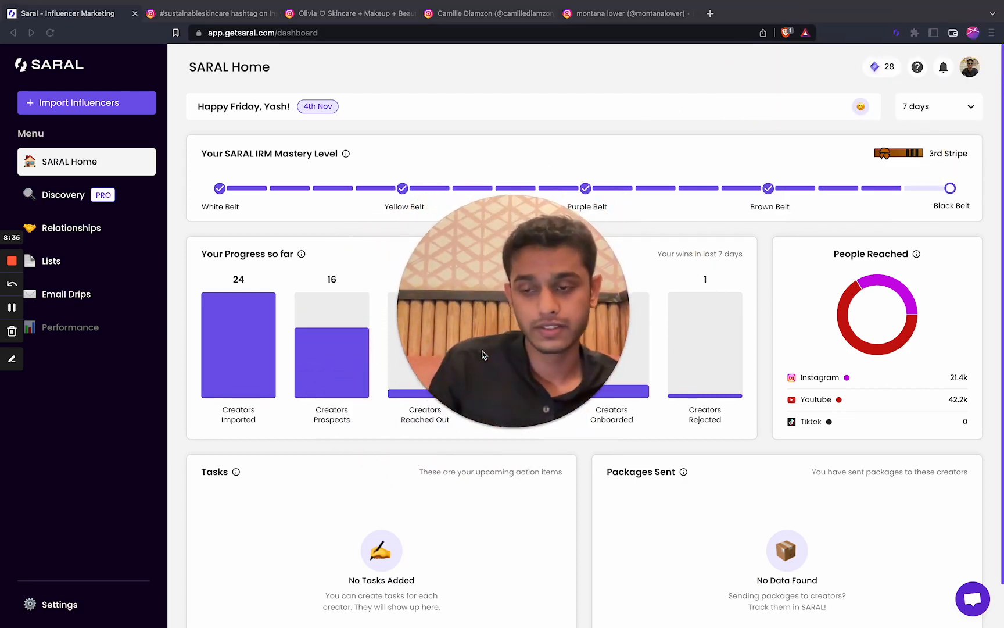